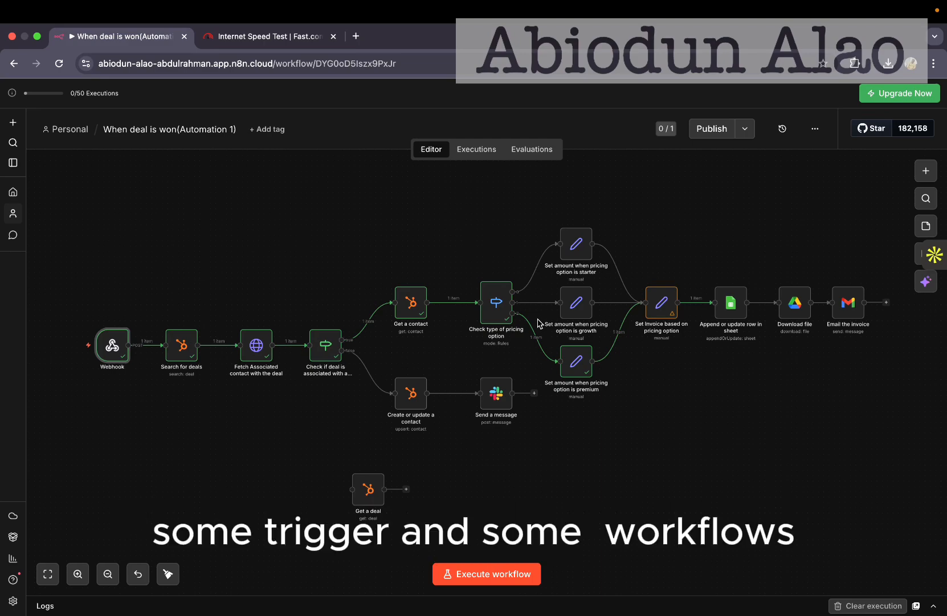
Switch to HubSpot and leave the webhook action editor for the list of automation workflows.
{"action": "key", "text": "ctrl+Left"}
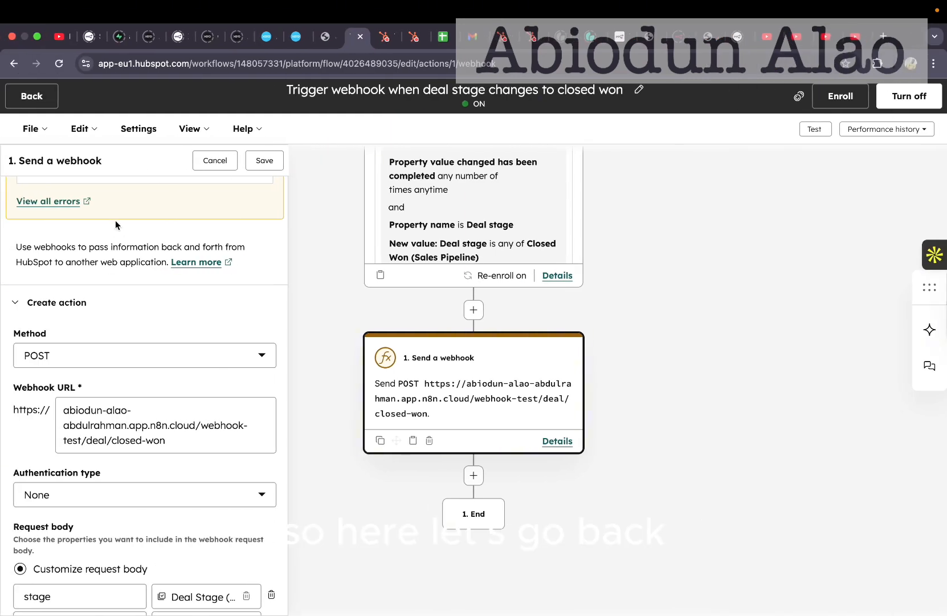
{"action": "left_click", "coordinate": [31, 96]}
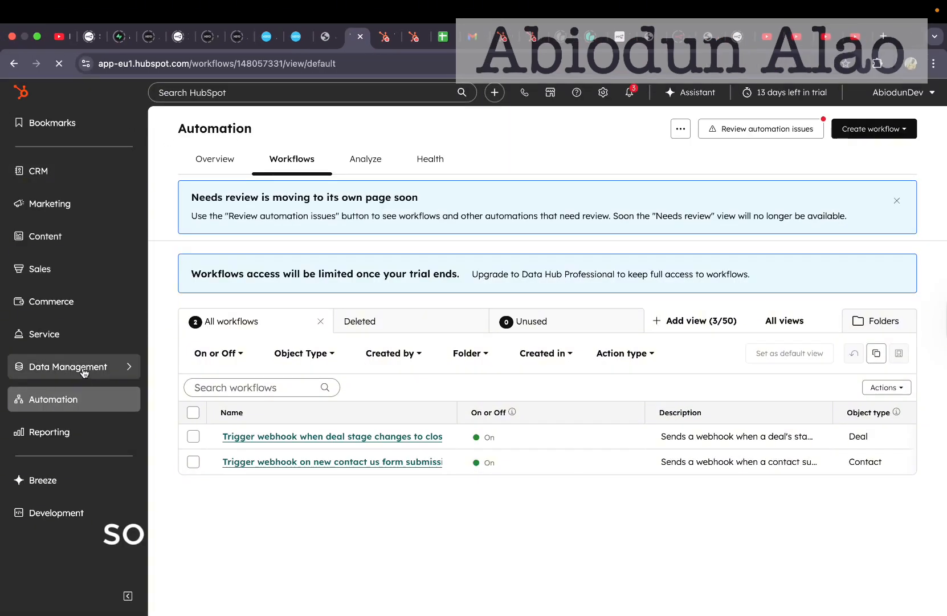
{"action": "mouse_move", "coordinate": [127, 397]}
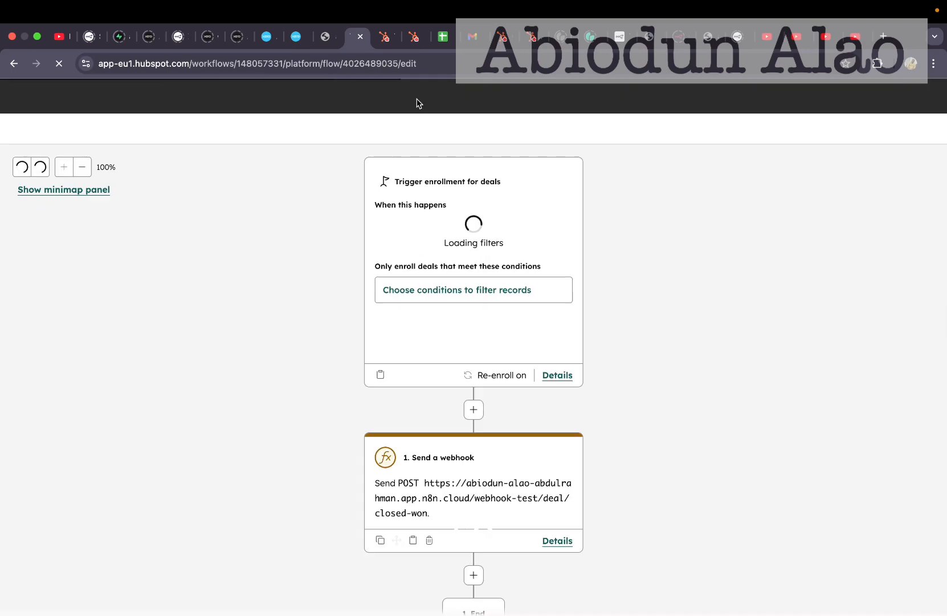
Look over the deals list in HubSpot, including its columns and the deal stage selectors of both deals.
{"action": "left_click", "coordinate": [414, 46]}
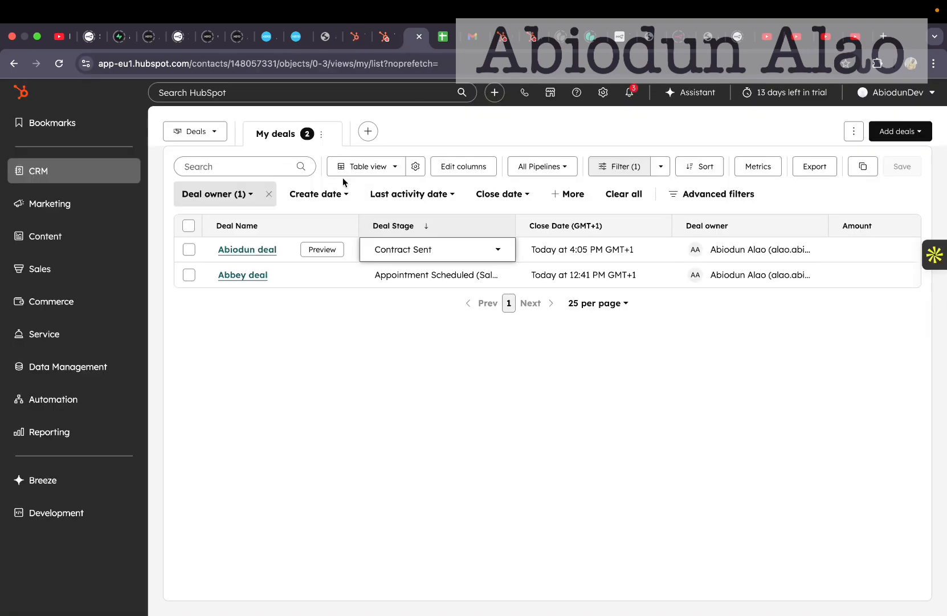
{"action": "left_click", "coordinate": [498, 249]}
{"action": "left_click", "coordinate": [554, 256]}
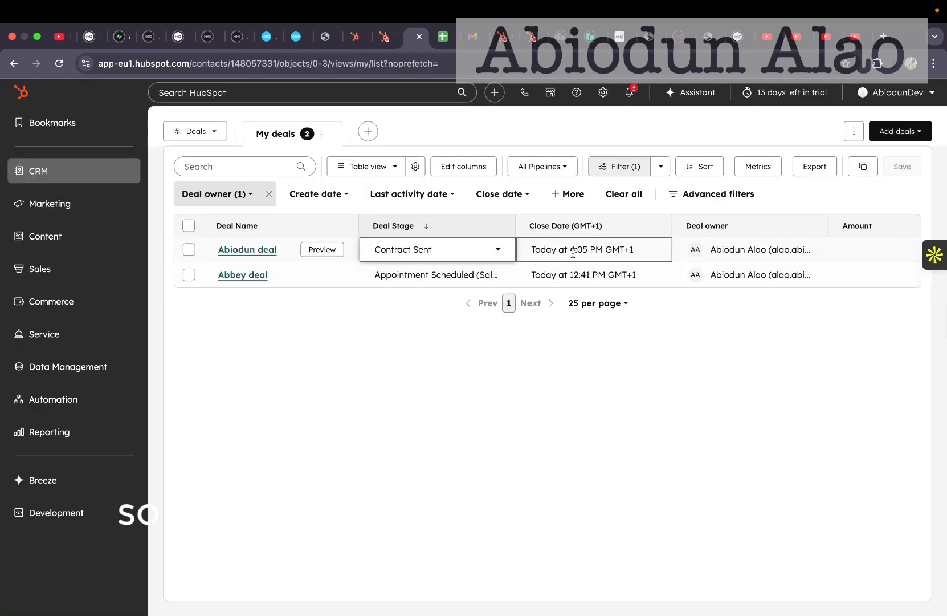
{"action": "scroll", "coordinate": [554, 257], "scroll_direction": "right", "scroll_amount": 5}
{"action": "scroll", "coordinate": [554, 258], "scroll_direction": "left", "scroll_amount": 5}
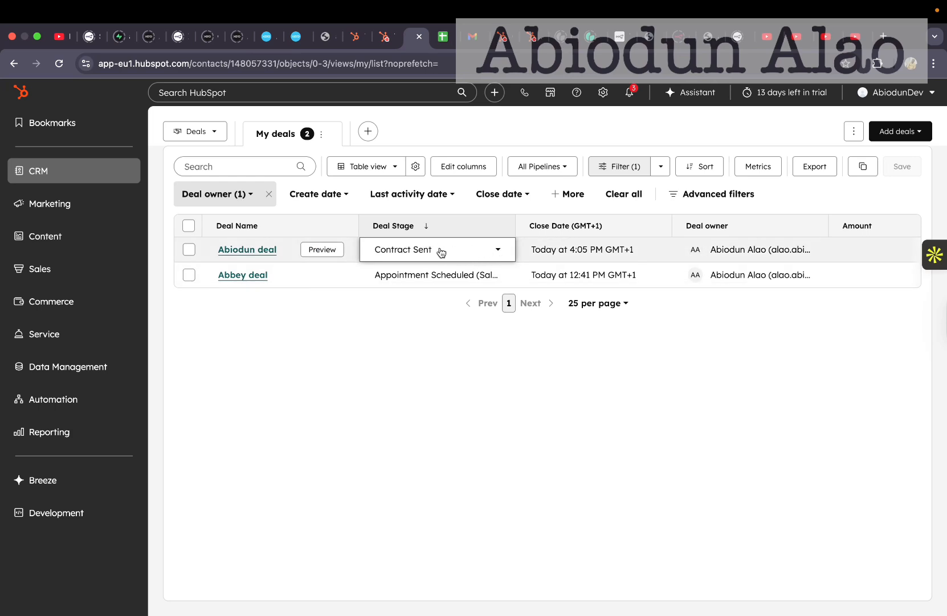
{"action": "left_click", "coordinate": [497, 251]}
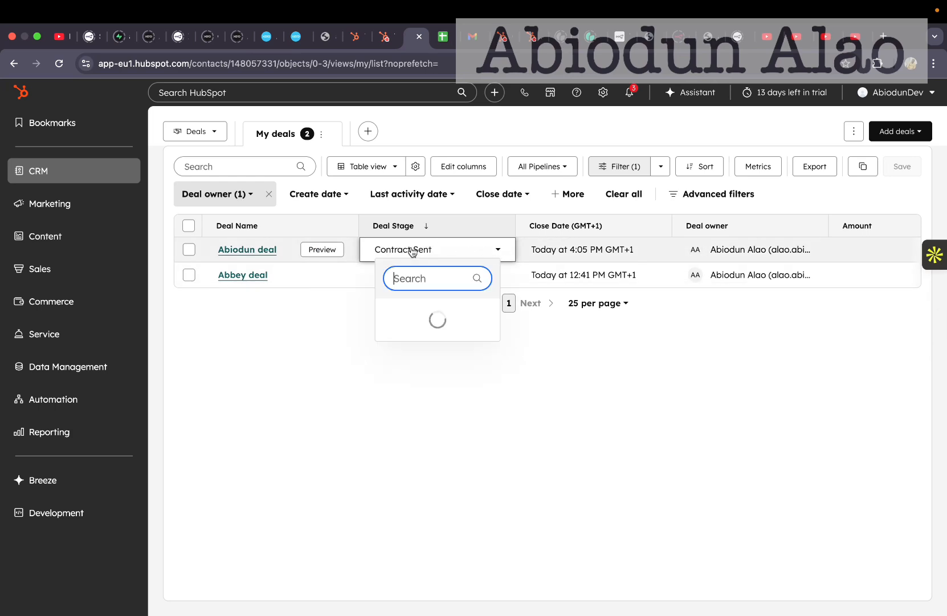
{"action": "left_click", "coordinate": [313, 358]}
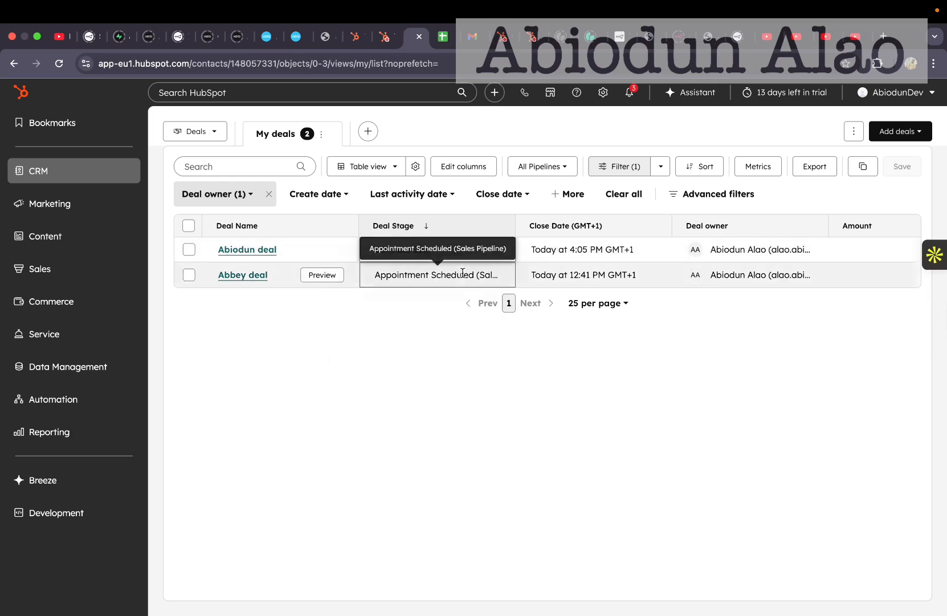
{"action": "left_click", "coordinate": [436, 275]}
{"action": "left_click", "coordinate": [309, 321]}
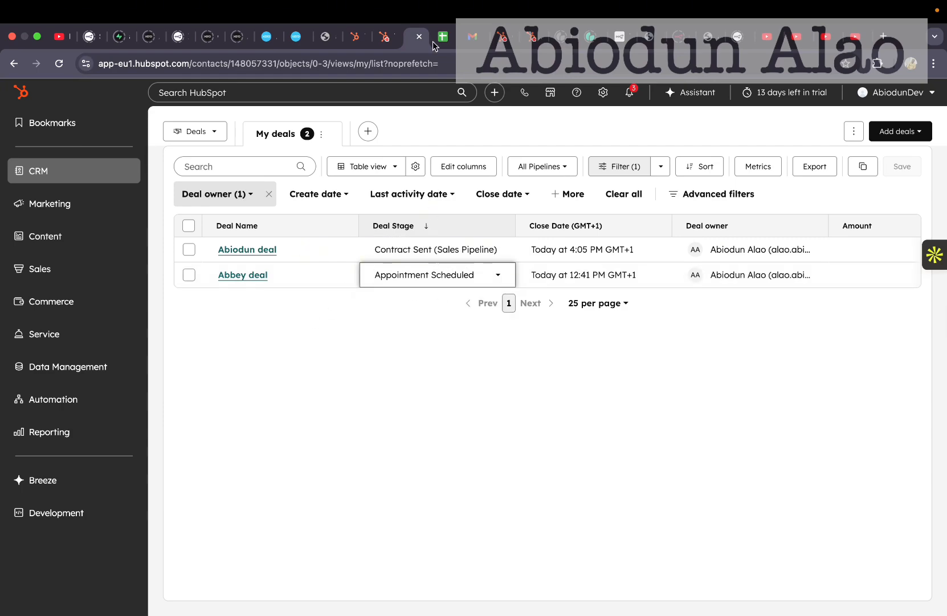
Return to the closed-won workflow and open its deal enrollment trigger to examine the Deal stage criteria.
{"action": "left_click", "coordinate": [385, 38]}
{"action": "left_click", "coordinate": [351, 39]}
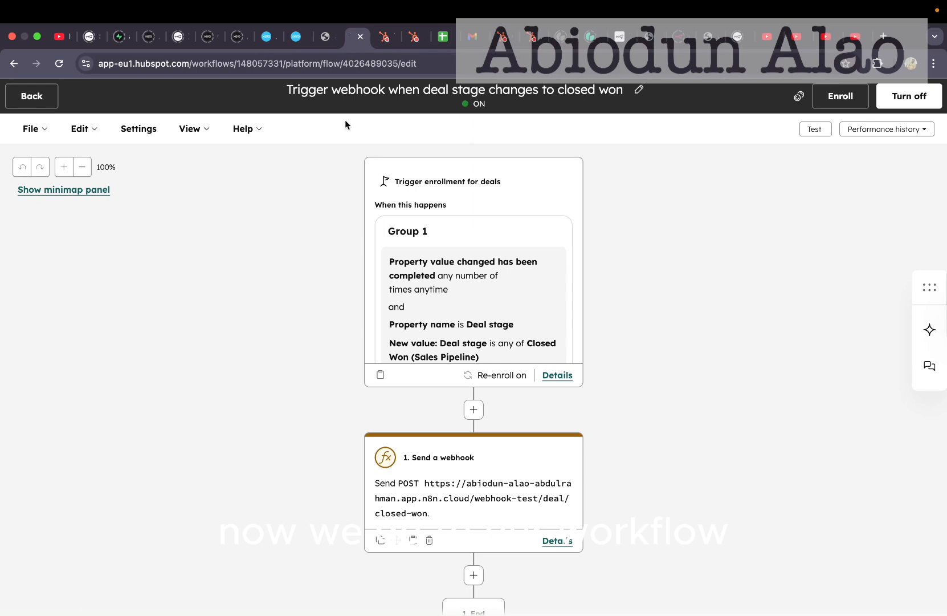
{"action": "scroll", "coordinate": [422, 304], "scroll_direction": "down", "scroll_amount": 1}
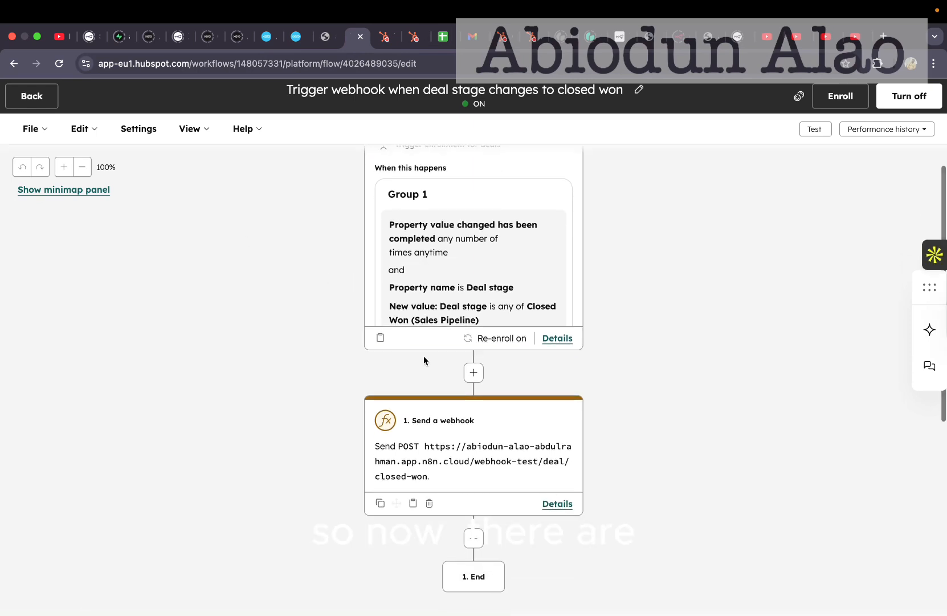
{"action": "scroll", "coordinate": [423, 359], "scroll_direction": "up", "scroll_amount": 1}
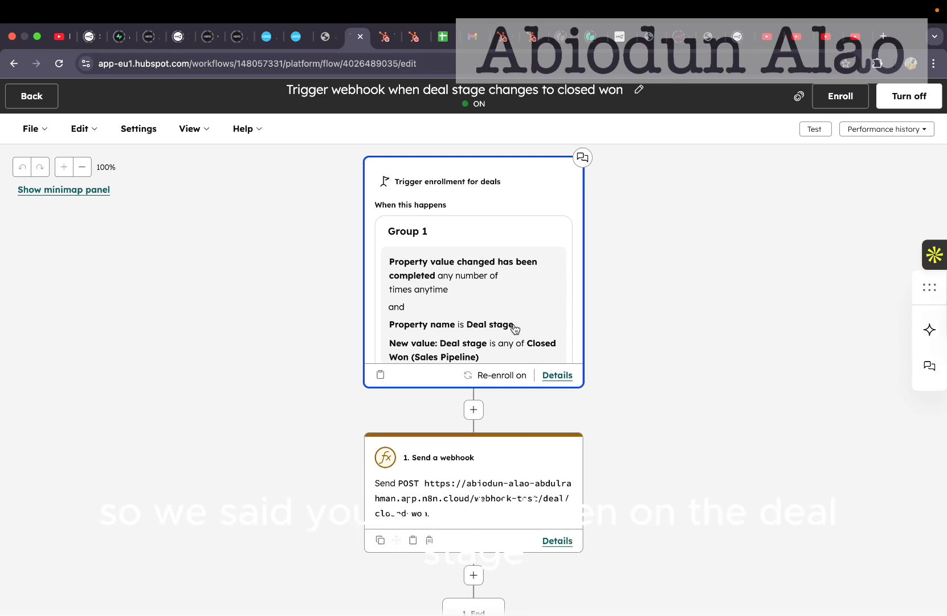
{"action": "left_click_drag", "start_coordinate": [516, 329], "coordinate": [475, 331]}
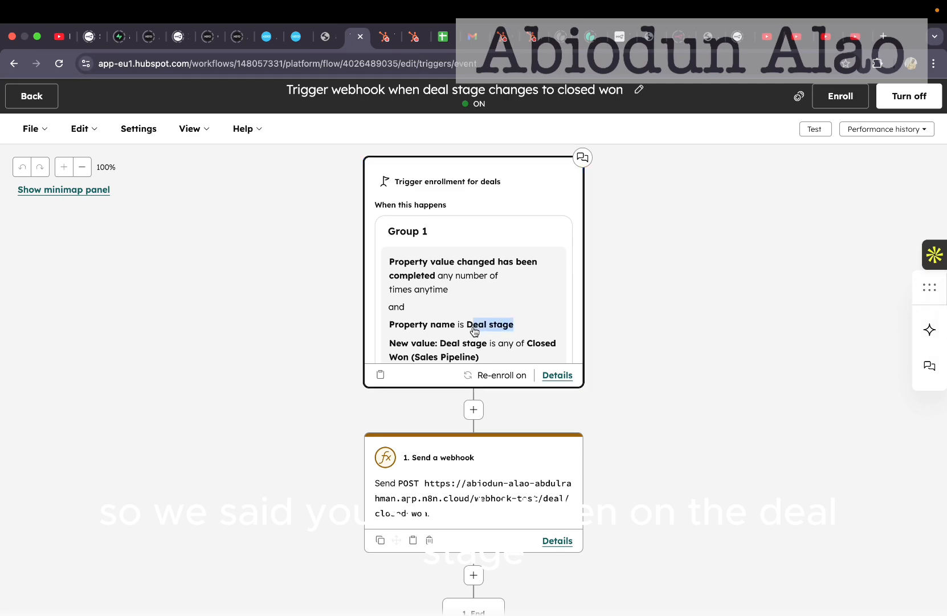
Show the available stage options for the second deal and compare them with the workflow's Closed Won trigger criteria.
{"action": "left_click", "coordinate": [412, 39]}
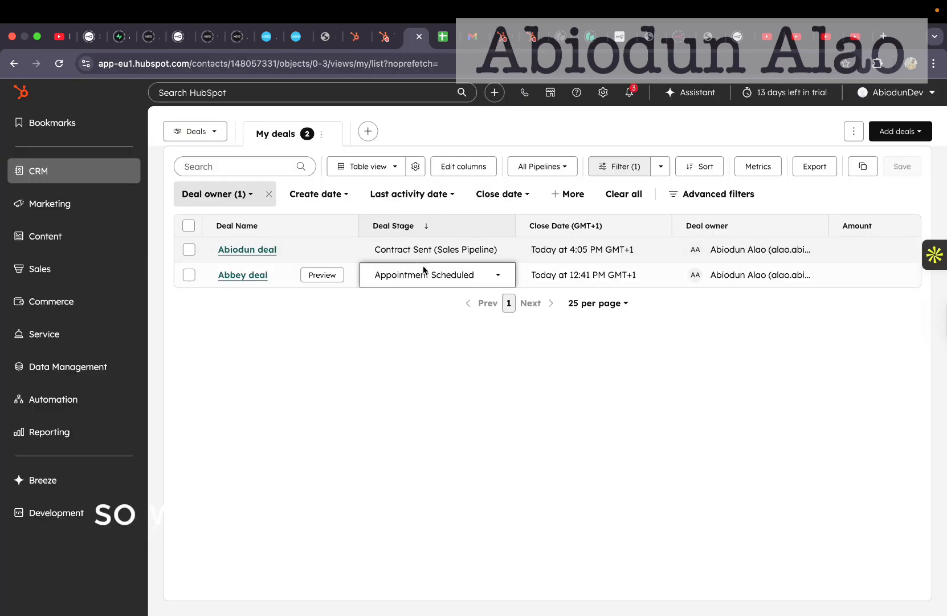
{"action": "left_click", "coordinate": [448, 280]}
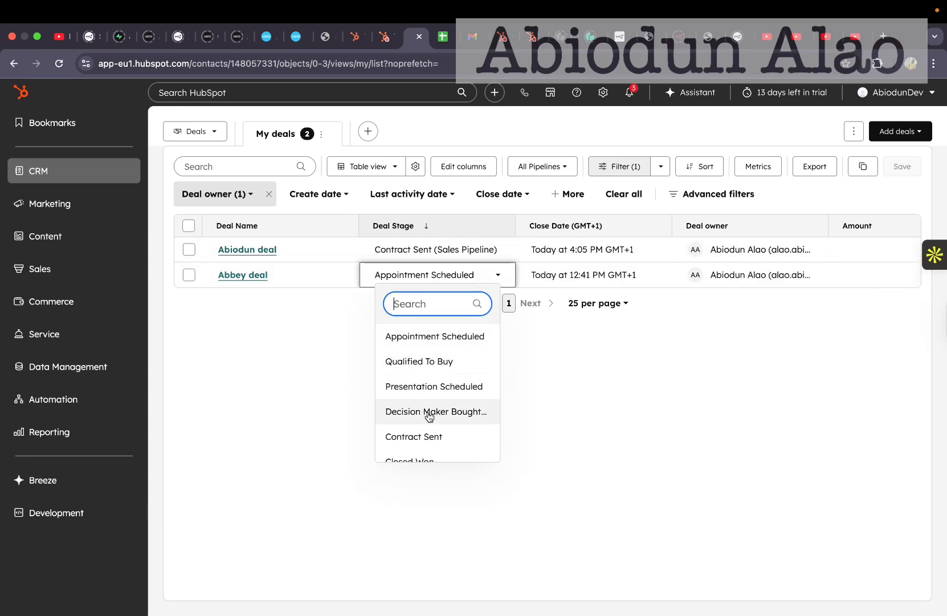
{"action": "scroll", "coordinate": [430, 417], "scroll_direction": "down", "scroll_amount": 1}
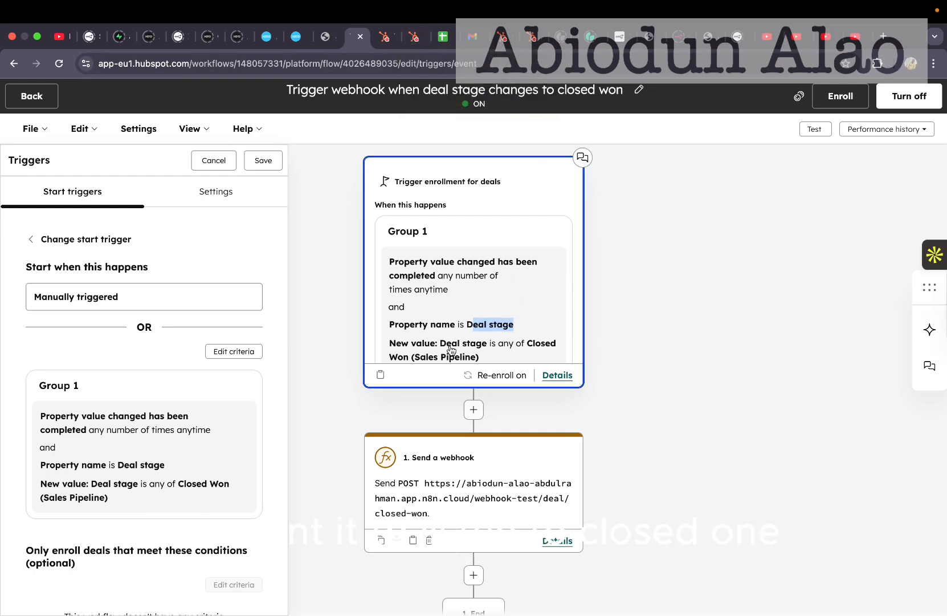
{"action": "left_click", "coordinate": [413, 38]}
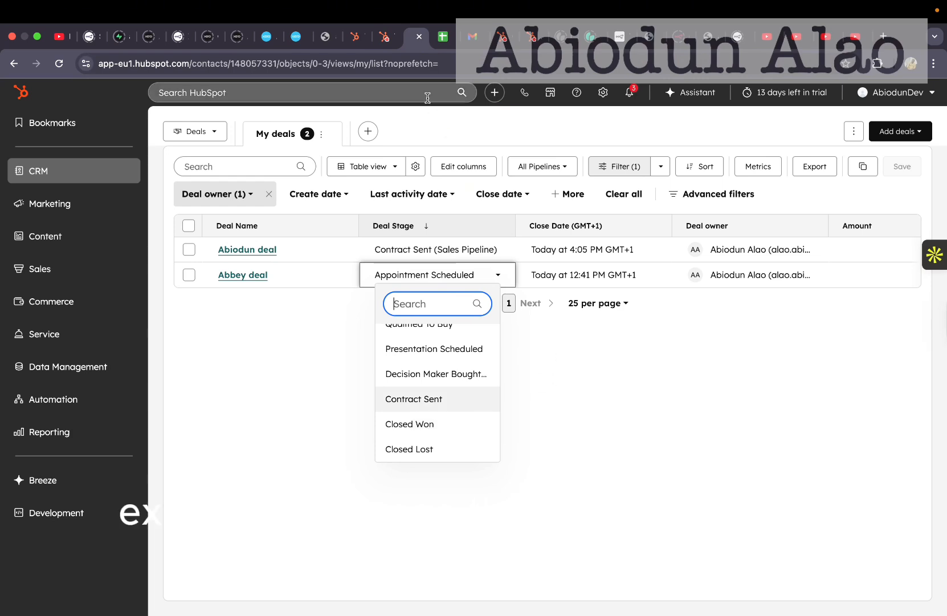
Go back to the closed-won workflow and open its Send a webhook action.
{"action": "left_click", "coordinate": [381, 38]}
{"action": "left_click", "coordinate": [354, 37]}
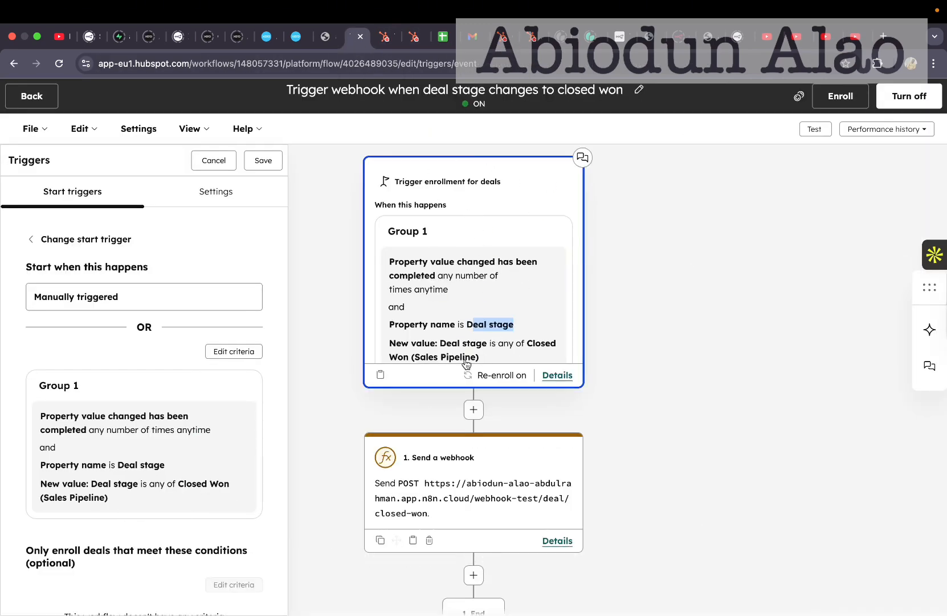
{"action": "left_click", "coordinate": [501, 492]}
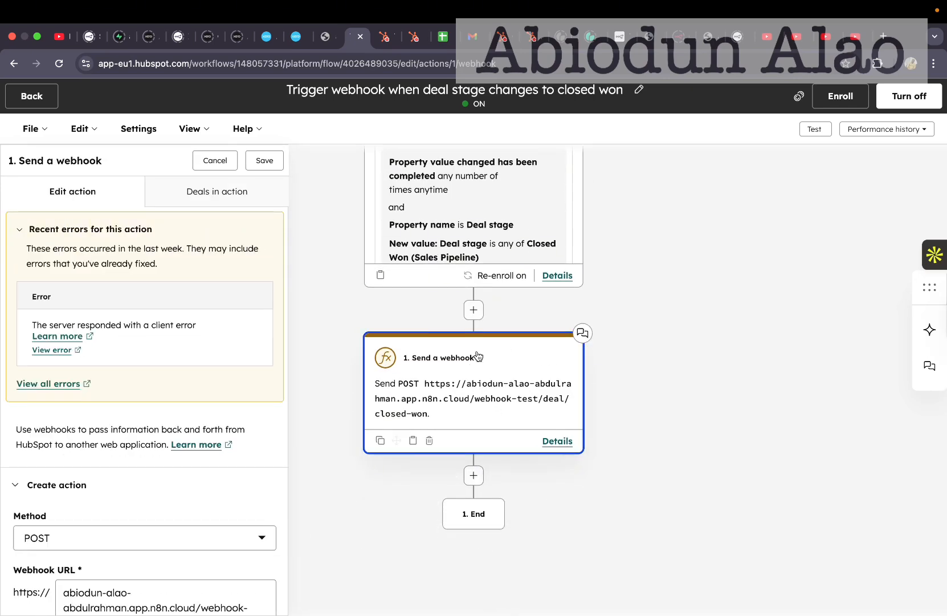
Switch to n8n, open the Webhook trigger node and copy its test URL with the path deal/closed-won.
{"action": "key", "text": "ctrl+Right"}
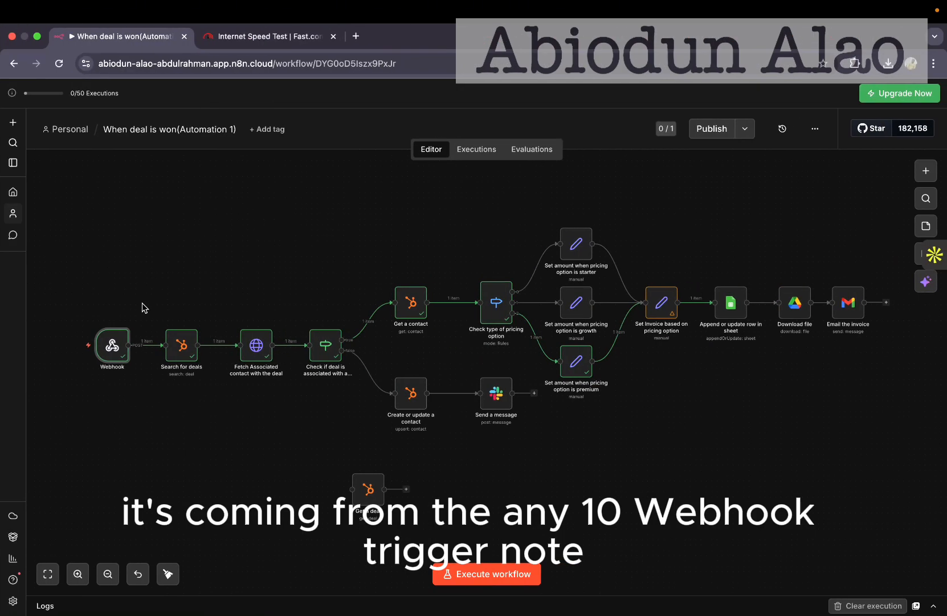
{"action": "double_click", "coordinate": [113, 349]}
{"action": "left_click", "coordinate": [423, 238]}
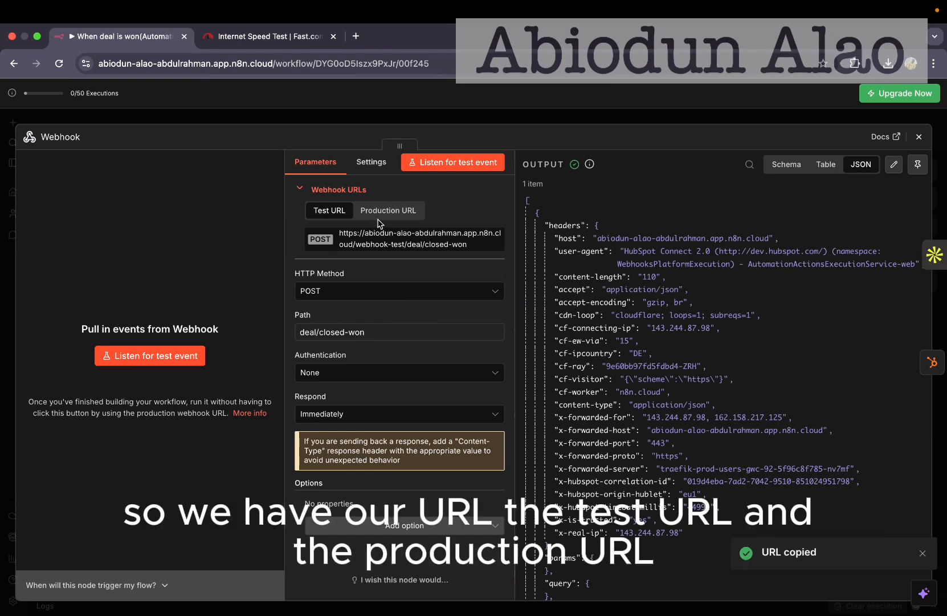
{"action": "left_click", "coordinate": [369, 217]}
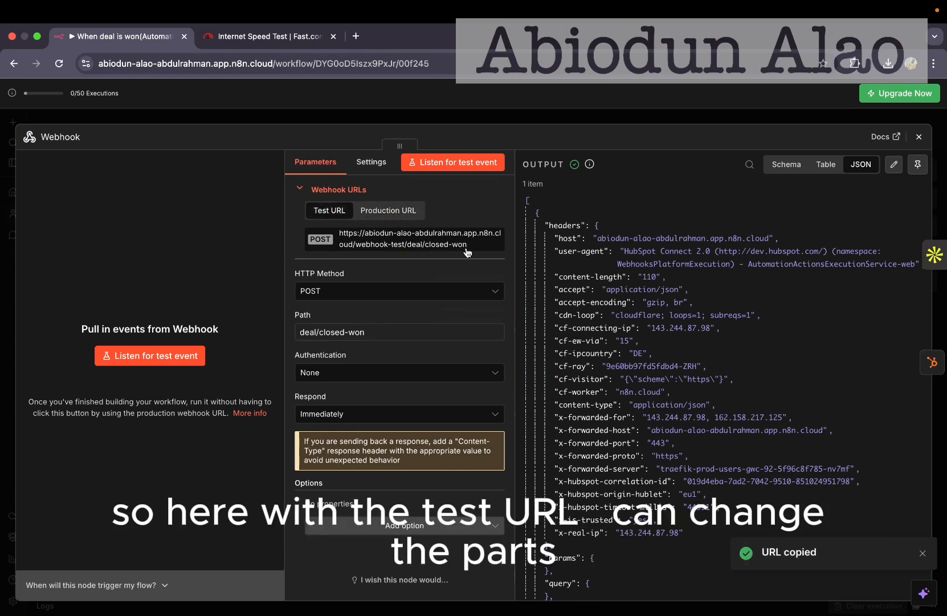
{"action": "triple_click", "coordinate": [354, 332]}
{"action": "left_click", "coordinate": [426, 243]}
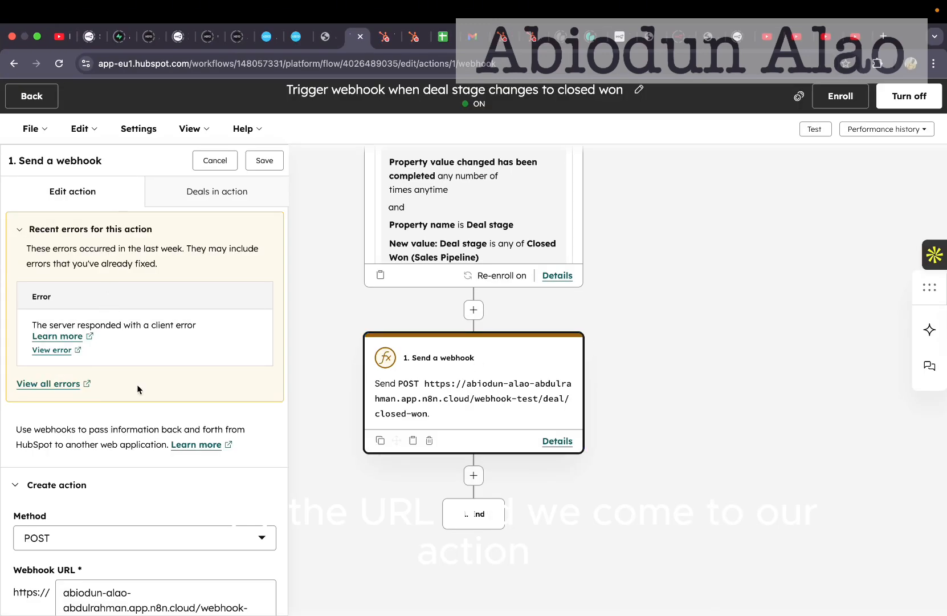
In HubSpot's Send a webhook action, review the request method, webhook URL, authentication type and customized request body properties against the n8n node.
{"action": "scroll", "coordinate": [138, 390], "scroll_direction": "down", "scroll_amount": 3}
{"action": "scroll", "coordinate": [135, 389], "scroll_direction": "down", "scroll_amount": 3}
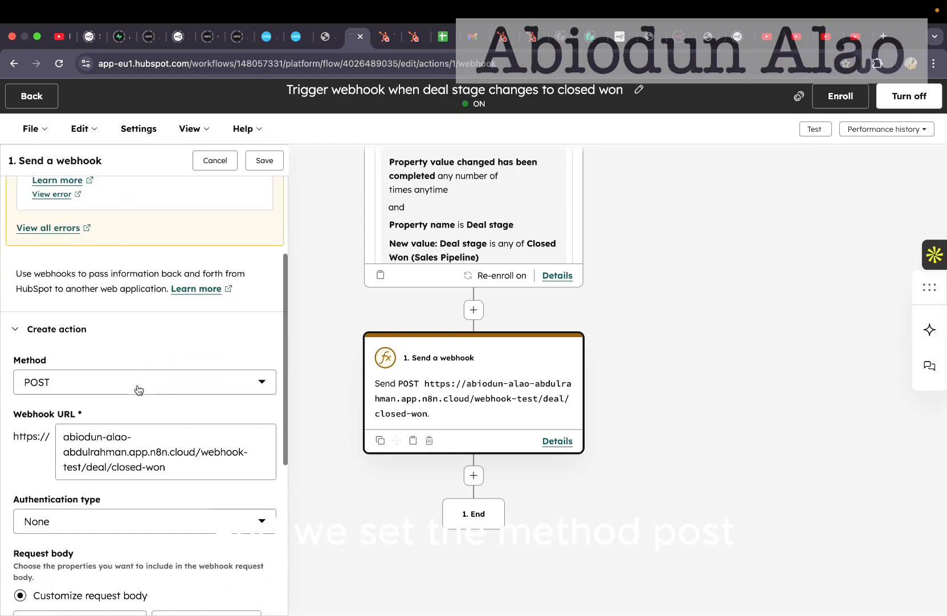
{"action": "scroll", "coordinate": [110, 392], "scroll_direction": "down", "scroll_amount": 1}
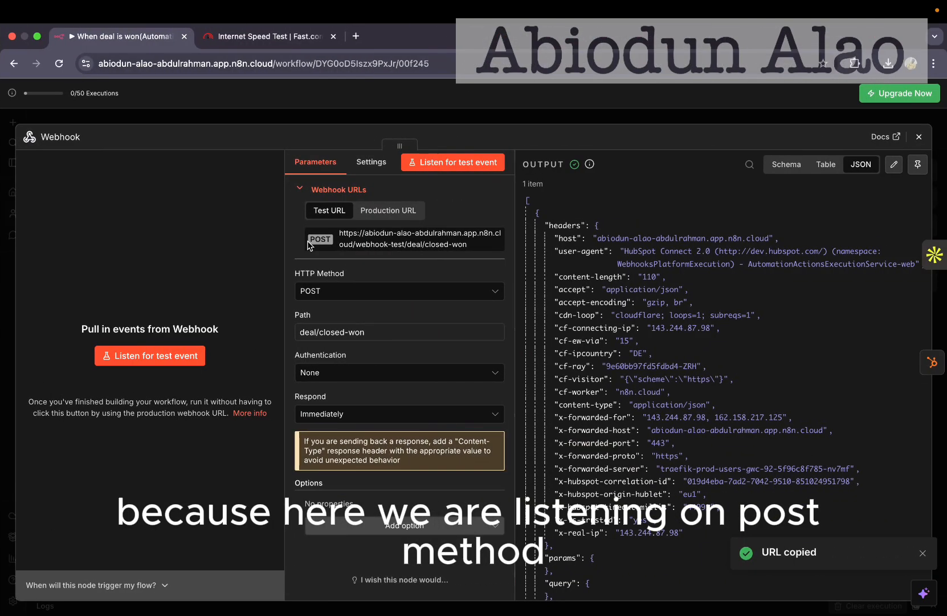
{"action": "key", "text": "ctrl+Left"}
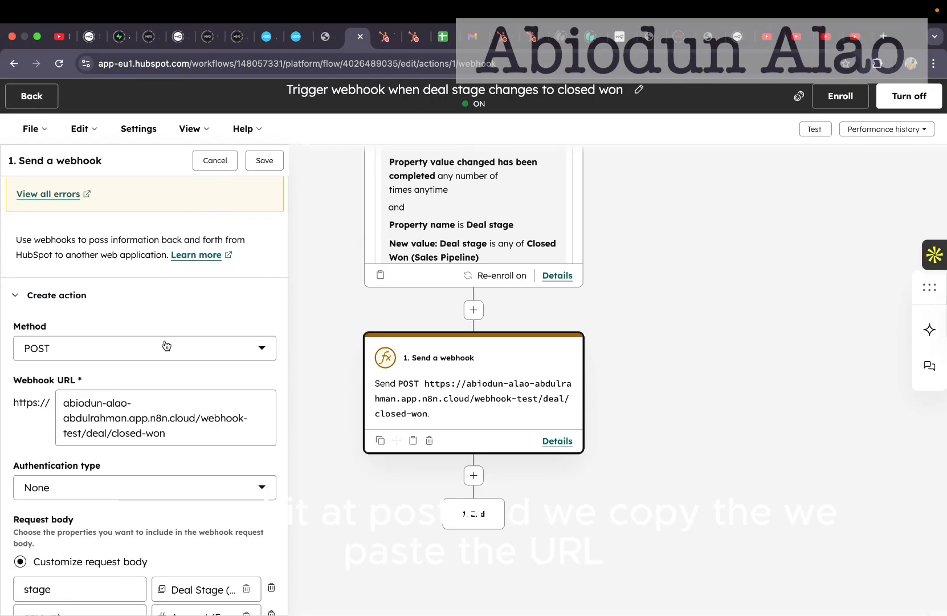
{"action": "scroll", "coordinate": [149, 351], "scroll_direction": "down", "scroll_amount": 3}
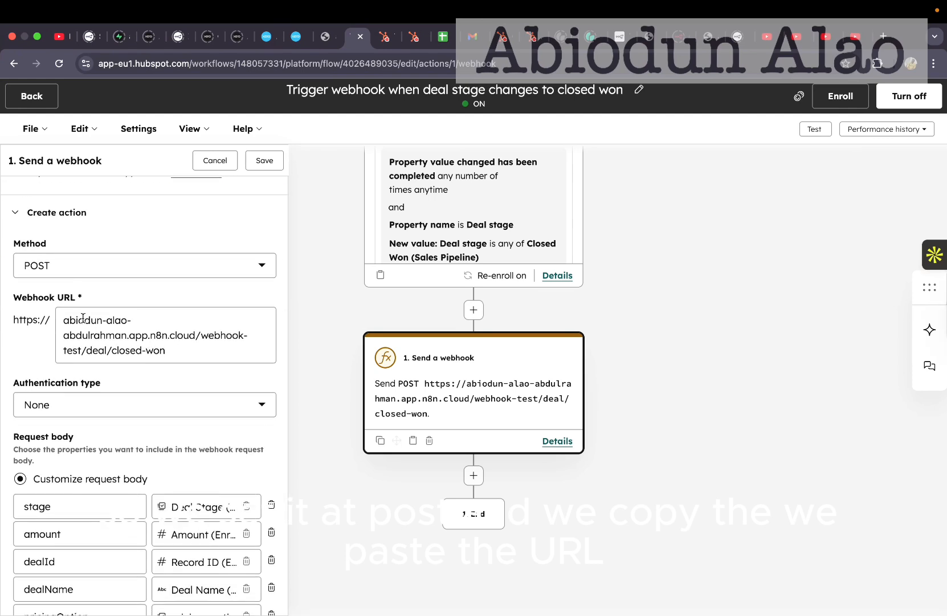
{"action": "scroll", "coordinate": [162, 446], "scroll_direction": "down", "scroll_amount": 5}
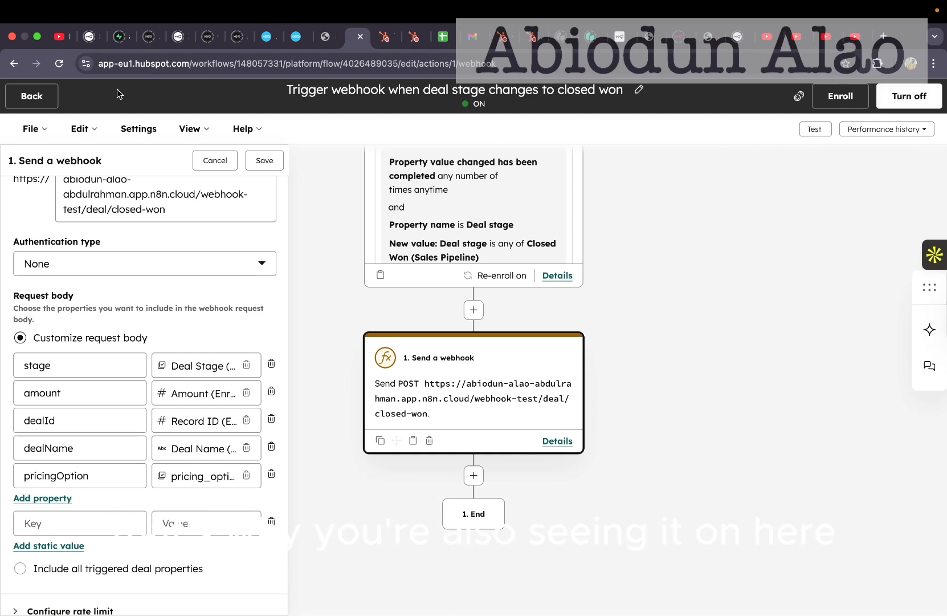
Leave the workflow editor, return to the deals list and close the open deal stage options.
{"action": "left_click", "coordinate": [50, 96]}
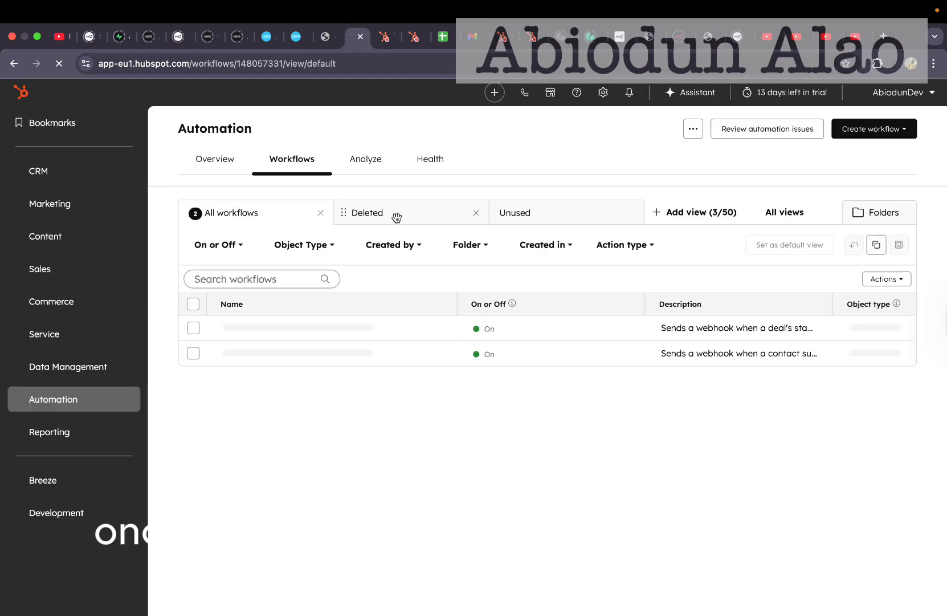
{"action": "left_click", "coordinate": [383, 41]}
{"action": "left_click", "coordinate": [408, 42]}
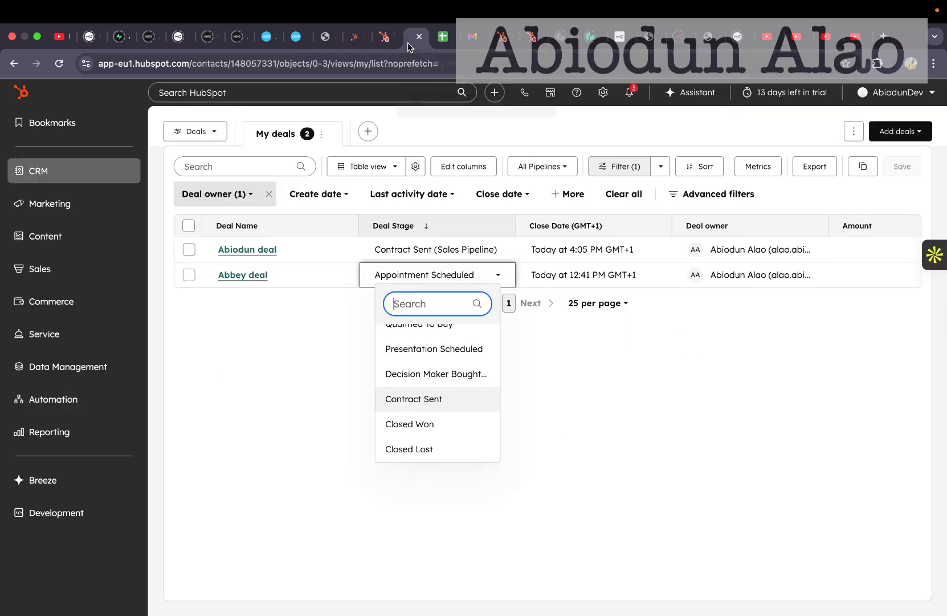
{"action": "left_click", "coordinate": [313, 376]}
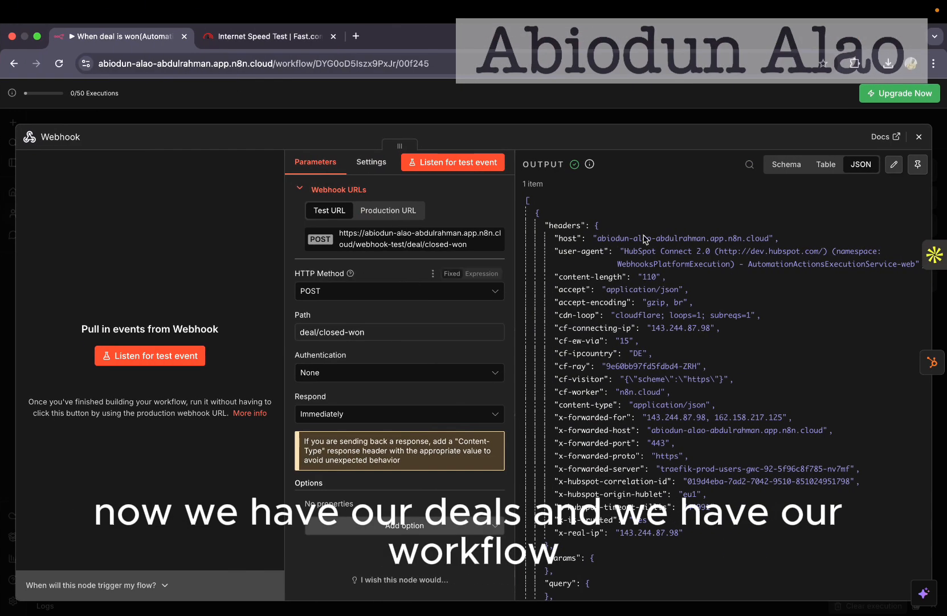
Close the n8n Webhook node, and review the first deal's stage options, amount and pricing option in HubSpot.
{"action": "left_click", "coordinate": [919, 137]}
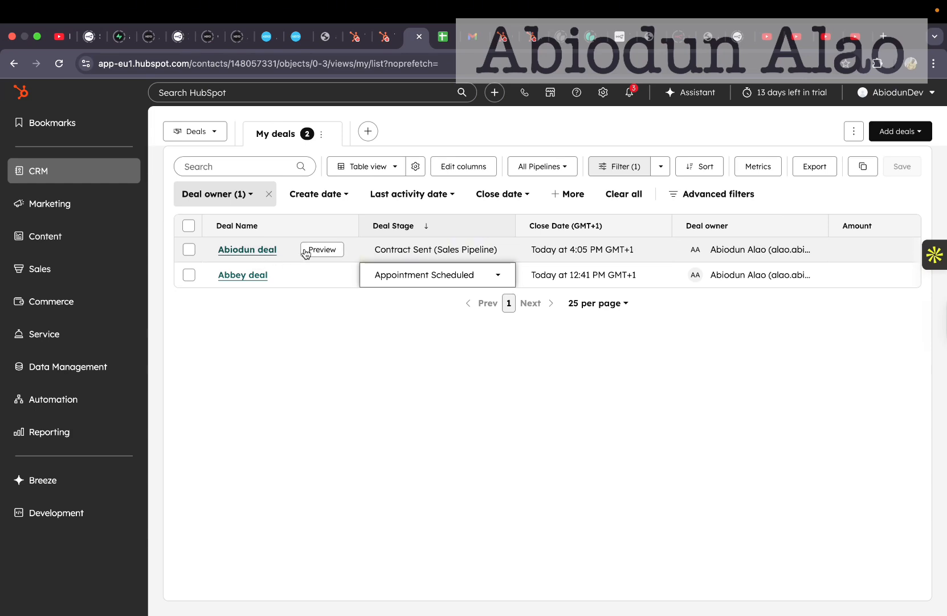
{"action": "left_click", "coordinate": [412, 250]}
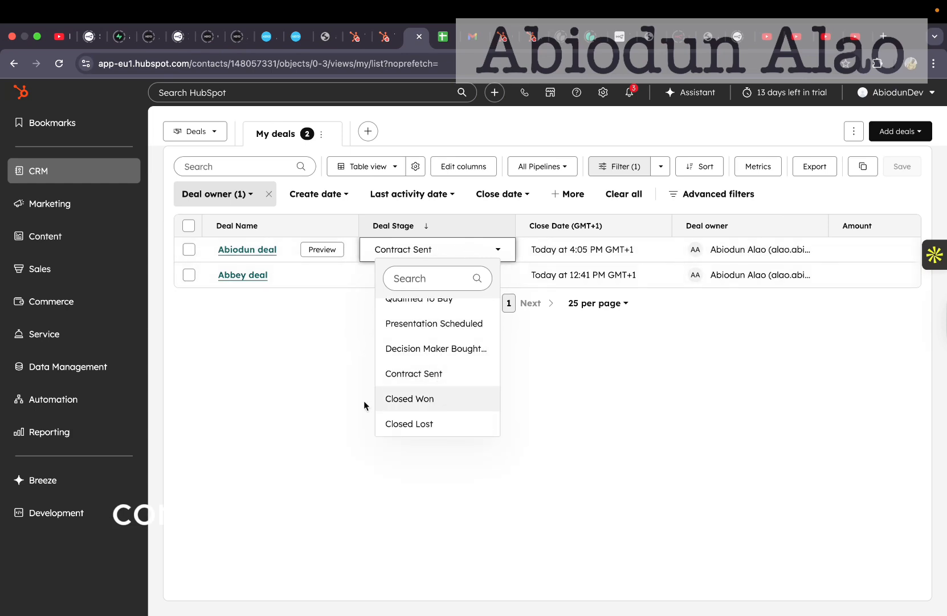
{"action": "left_click", "coordinate": [588, 396]}
{"action": "scroll", "coordinate": [622, 256], "scroll_direction": "right", "scroll_amount": 4}
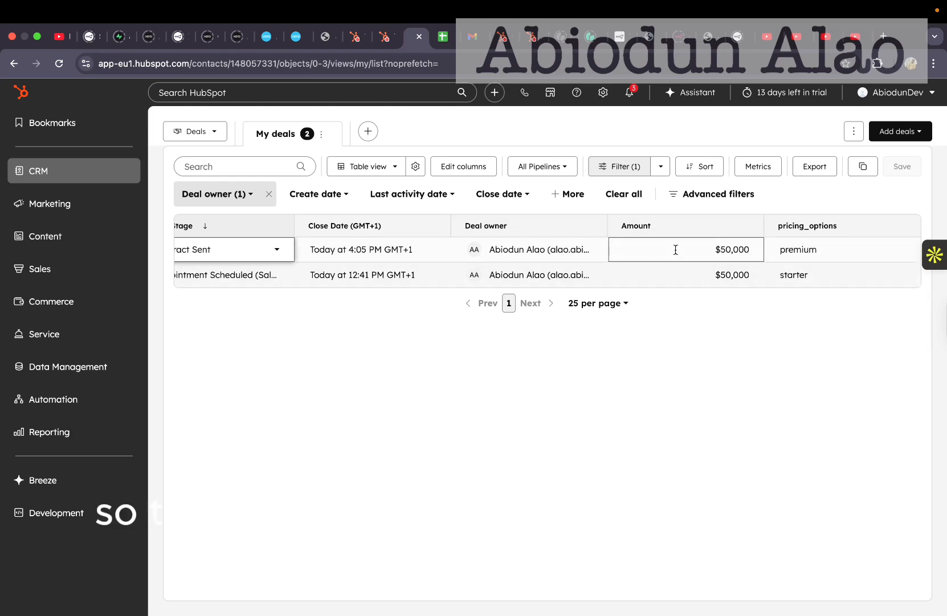
{"action": "scroll", "coordinate": [596, 245], "scroll_direction": "left", "scroll_amount": 5}
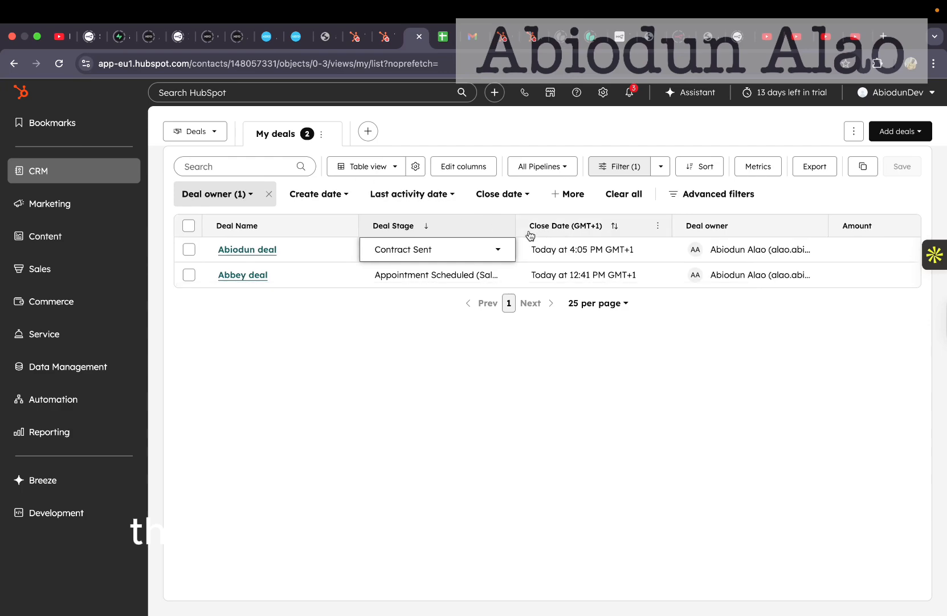
Switch to n8n, reload the When deal is won(Automation 1) workflow and execute it so the Webhook trigger waits for a test call.
{"action": "key", "text": "ctrl+Right"}
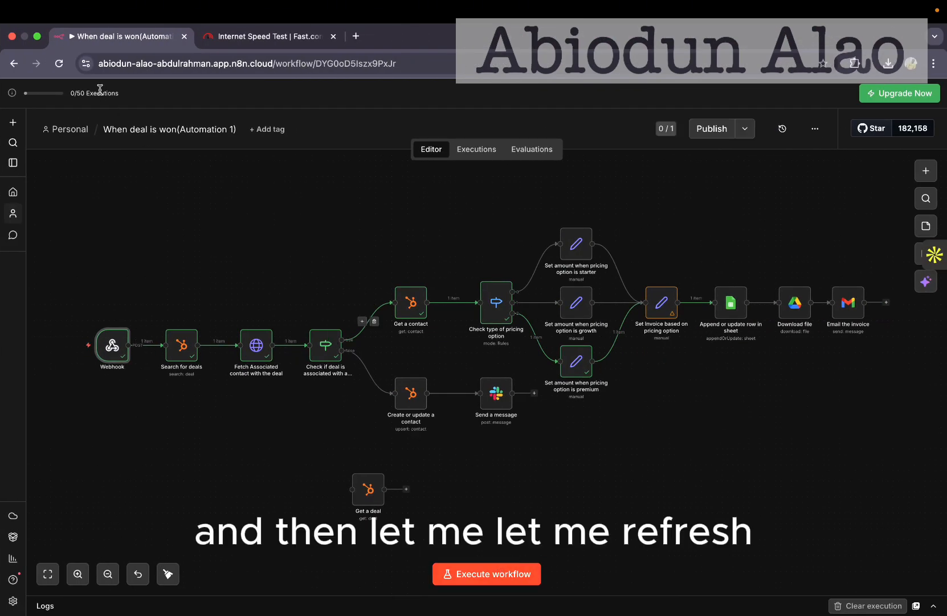
{"action": "key", "text": "super+r"}
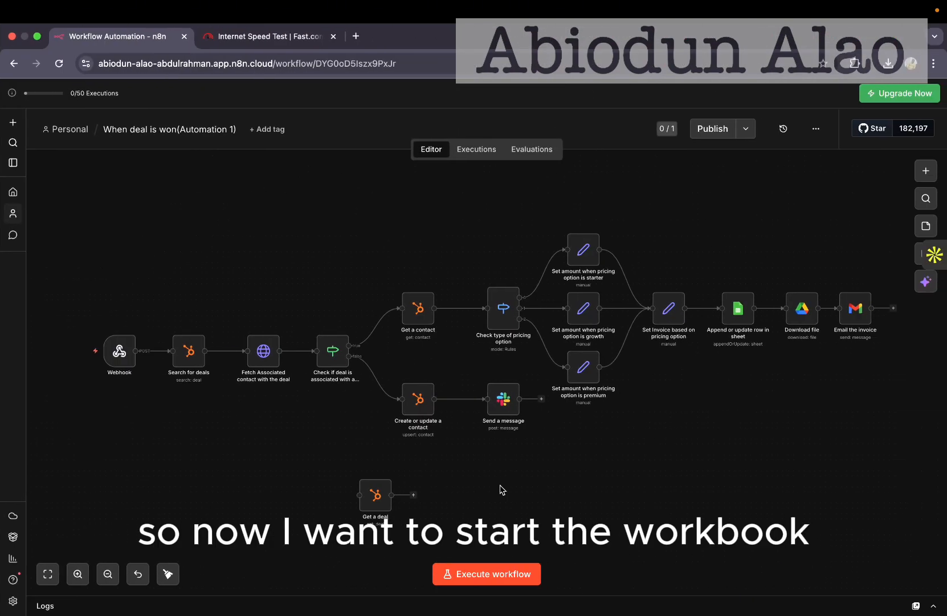
{"action": "left_click", "coordinate": [481, 572]}
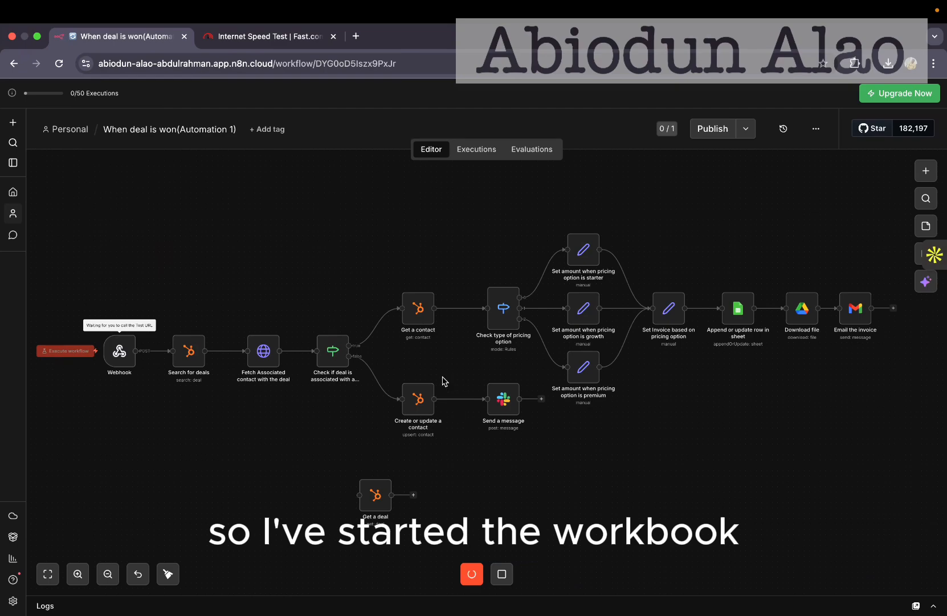
Switch to HubSpot and set the first deal's stage to Closed Won.
{"action": "key", "text": "ctrl+Left"}
{"action": "left_click", "coordinate": [478, 256]}
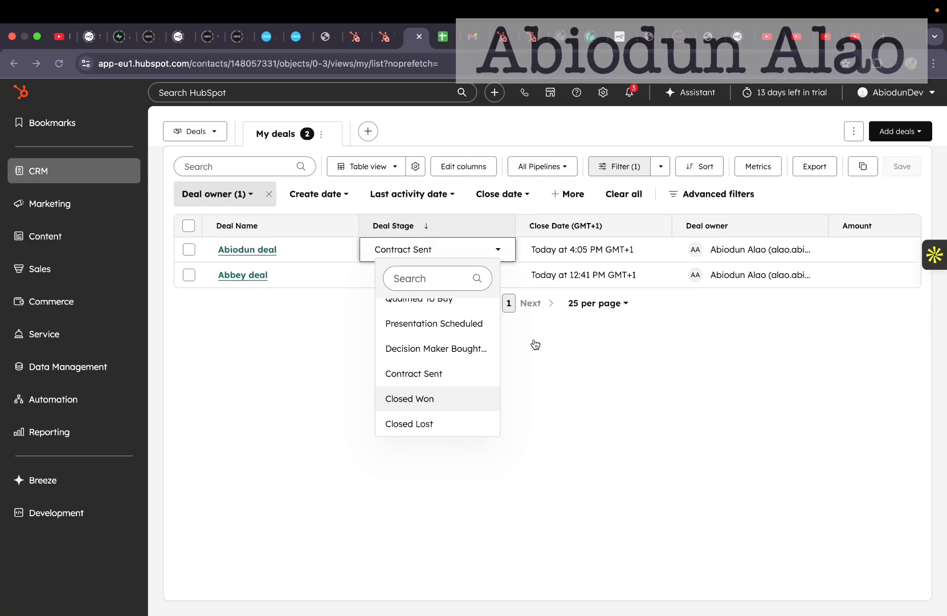
{"action": "left_click", "coordinate": [415, 398]}
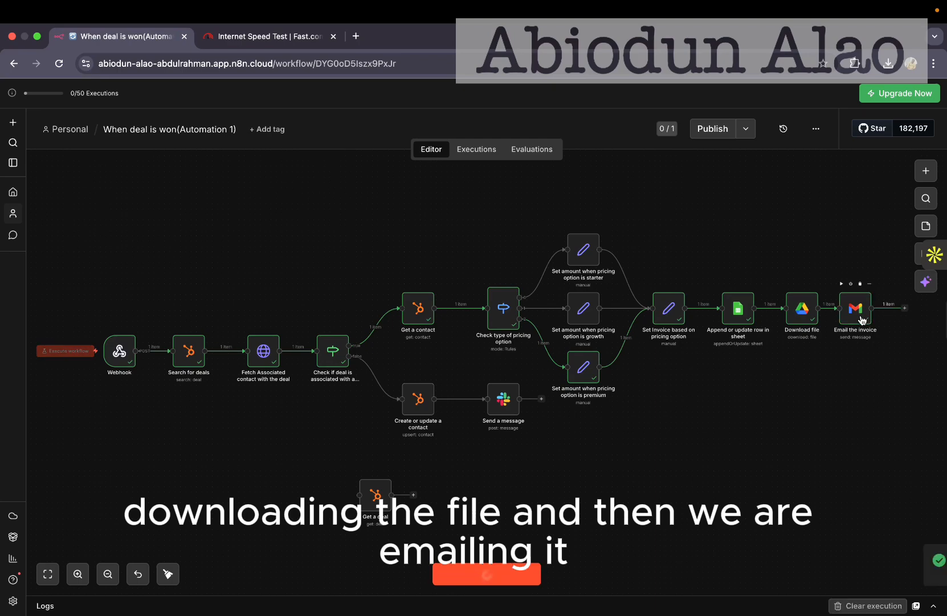
In n8n, examine the Webhook node's output down to the deal fields in the received body, and close the node.
{"action": "double_click", "coordinate": [121, 354]}
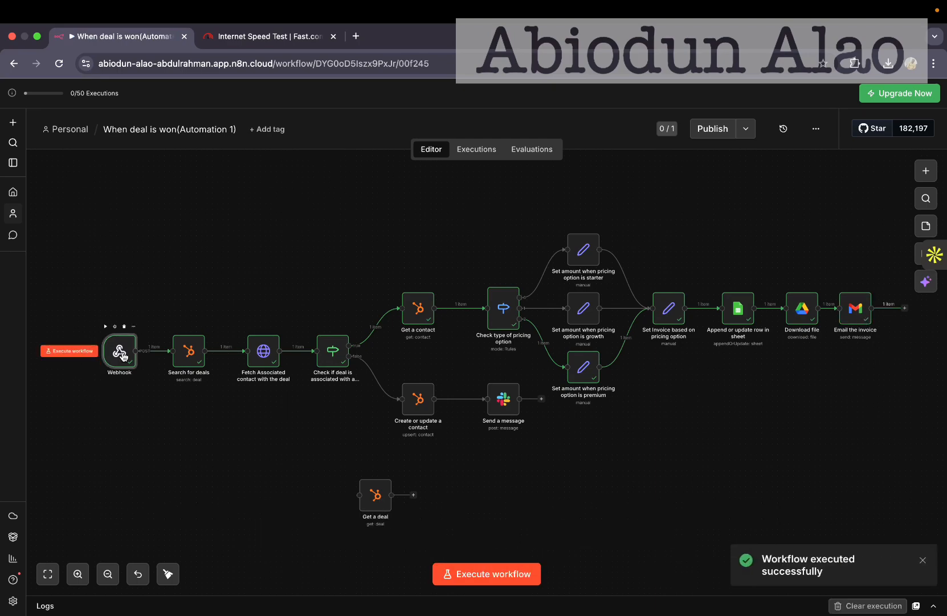
{"action": "scroll", "coordinate": [574, 427], "scroll_direction": "down", "scroll_amount": 5}
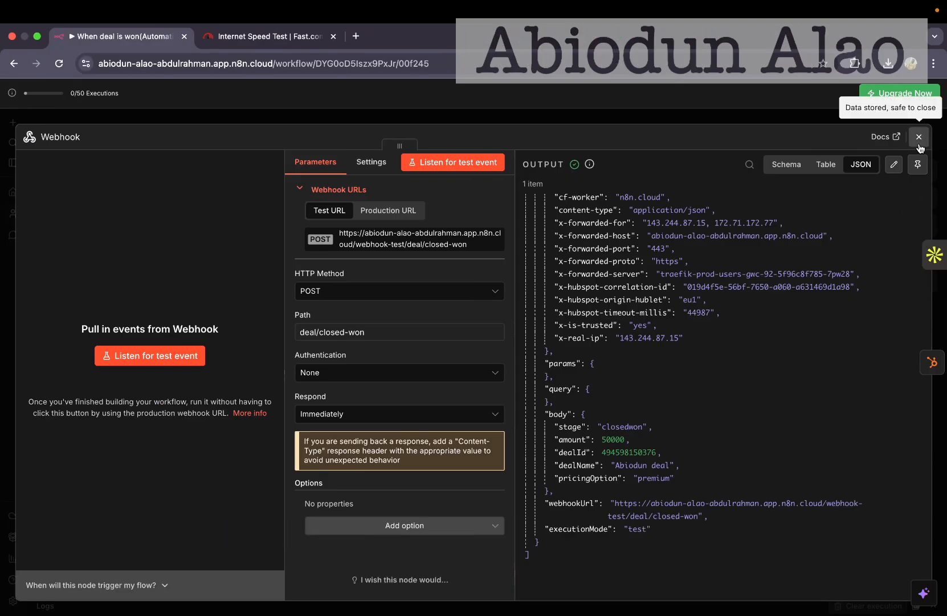
{"action": "left_click", "coordinate": [919, 137]}
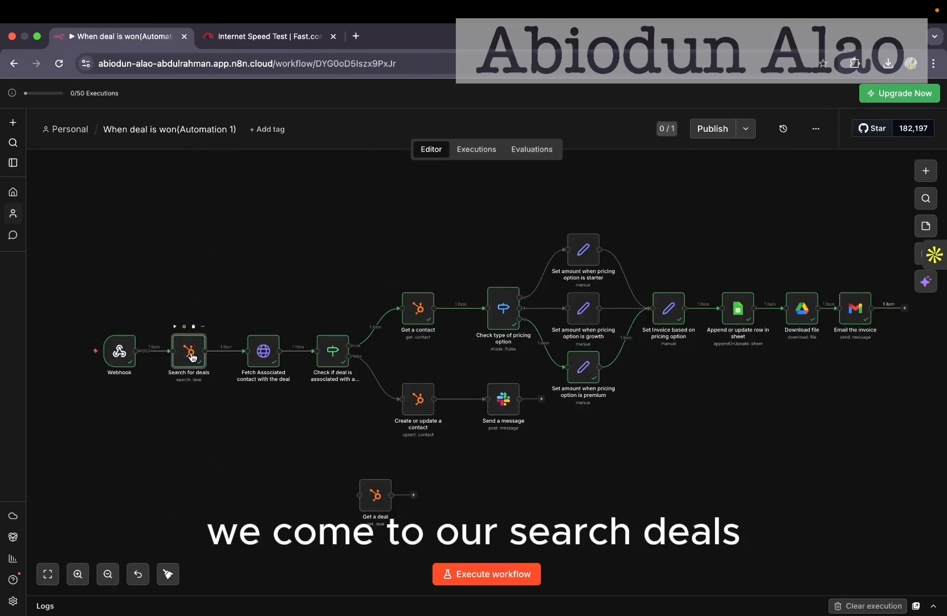
Examine the Search for deals node, comparing its webhook input and Deal Name filter with the returned deal, and close it.
{"action": "double_click", "coordinate": [193, 355]}
{"action": "scroll", "coordinate": [228, 409], "scroll_direction": "down", "scroll_amount": 5}
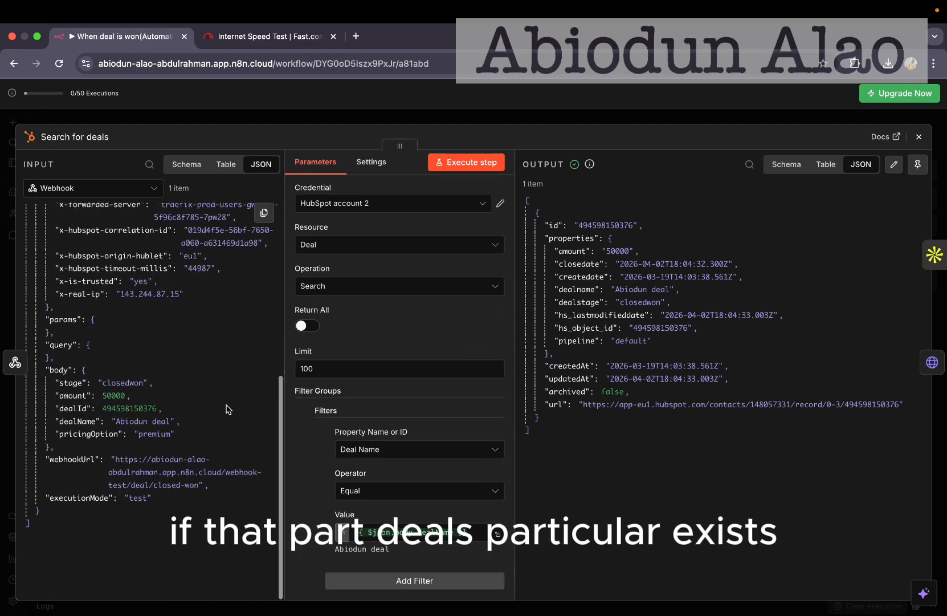
{"action": "scroll", "coordinate": [228, 410], "scroll_direction": "up", "scroll_amount": 6}
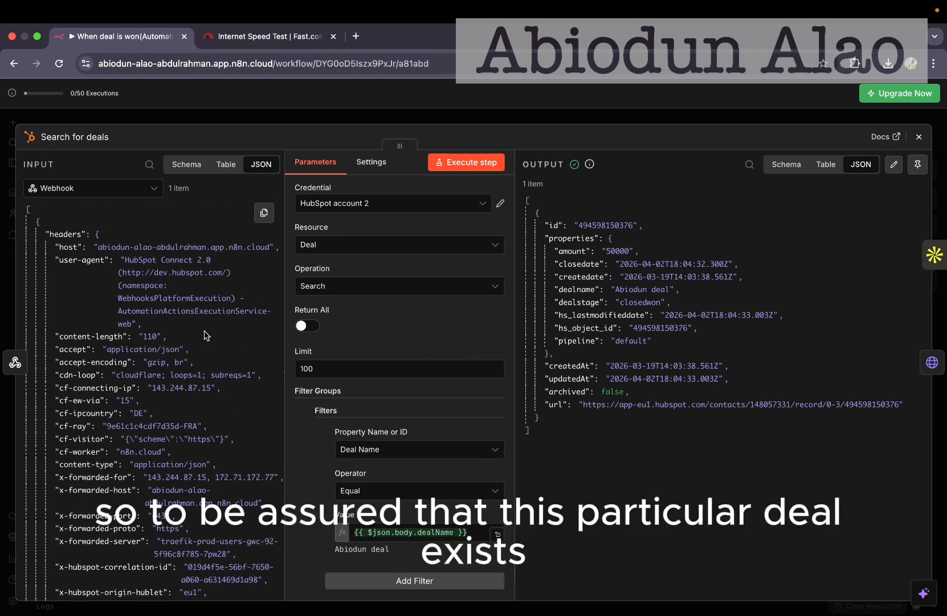
{"action": "scroll", "coordinate": [206, 335], "scroll_direction": "down", "scroll_amount": 6}
{"action": "scroll", "coordinate": [206, 335], "scroll_direction": "up", "scroll_amount": 1}
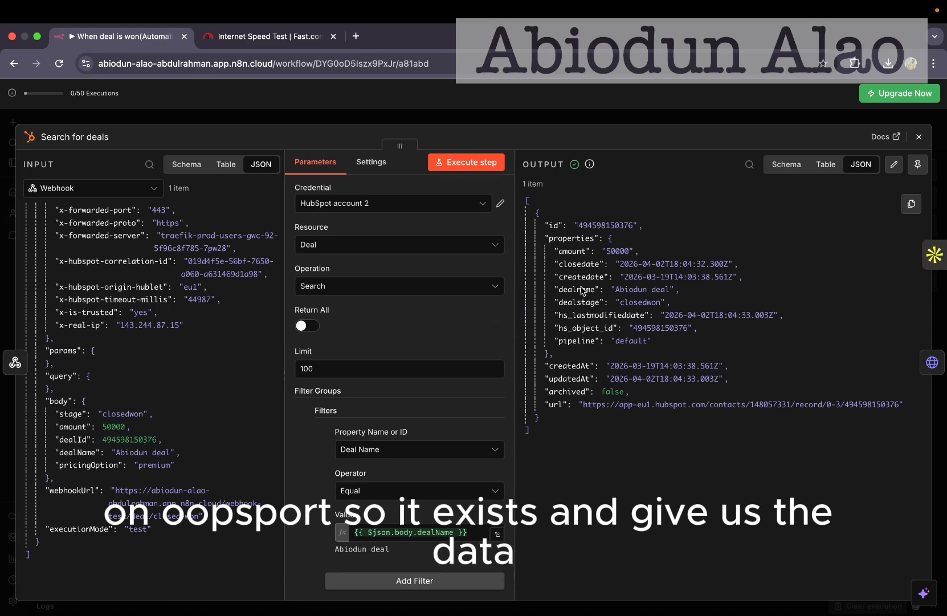
{"action": "left_click", "coordinate": [919, 137]}
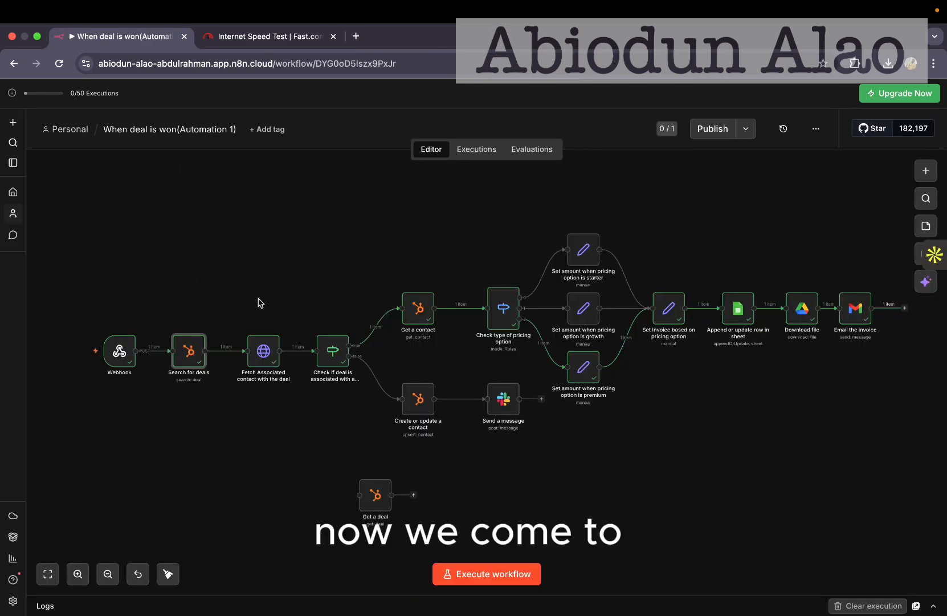
Examine the request URL and returned contact ID in the Fetch Associated contact with the deal node, and close it.
{"action": "double_click", "coordinate": [262, 353]}
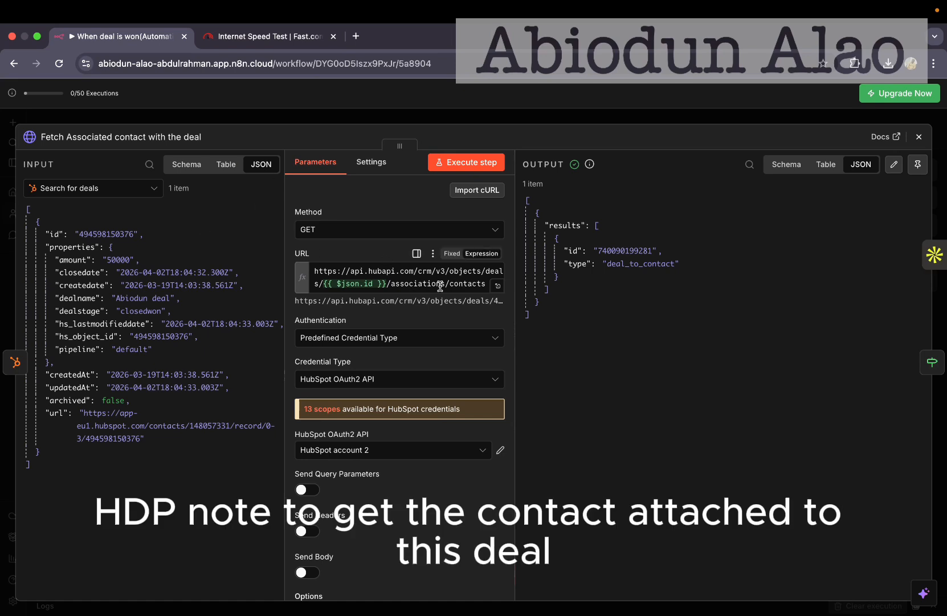
{"action": "double_click", "coordinate": [633, 250]}
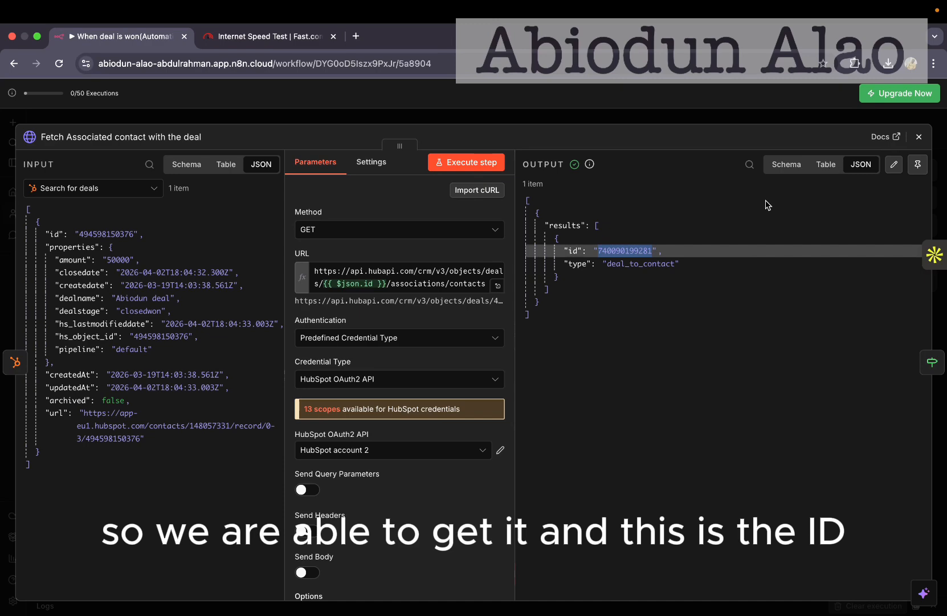
{"action": "left_click", "coordinate": [919, 137]}
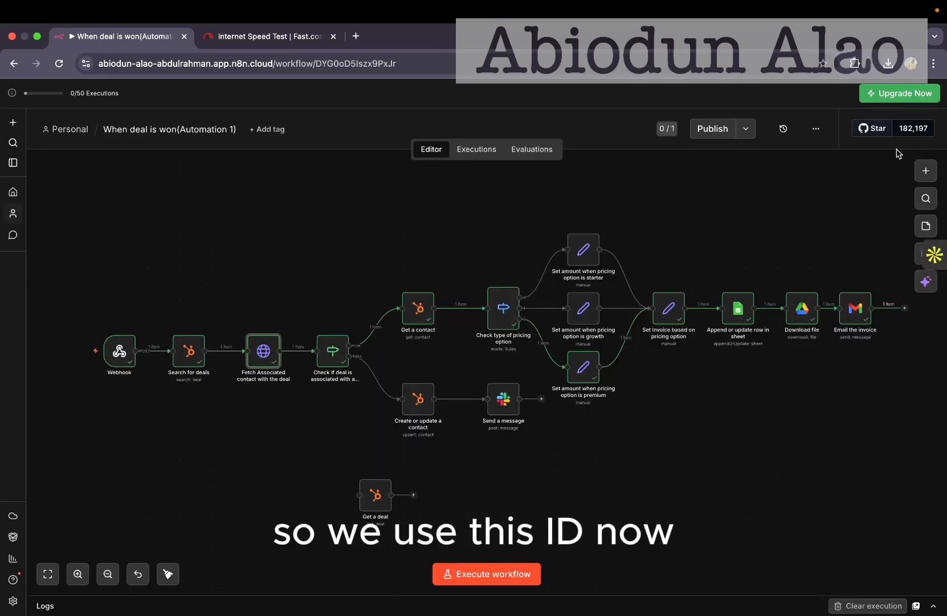
Review the condition that checks whether the deal has an associated contact, and look at the Get a contact node.
{"action": "double_click", "coordinate": [333, 351]}
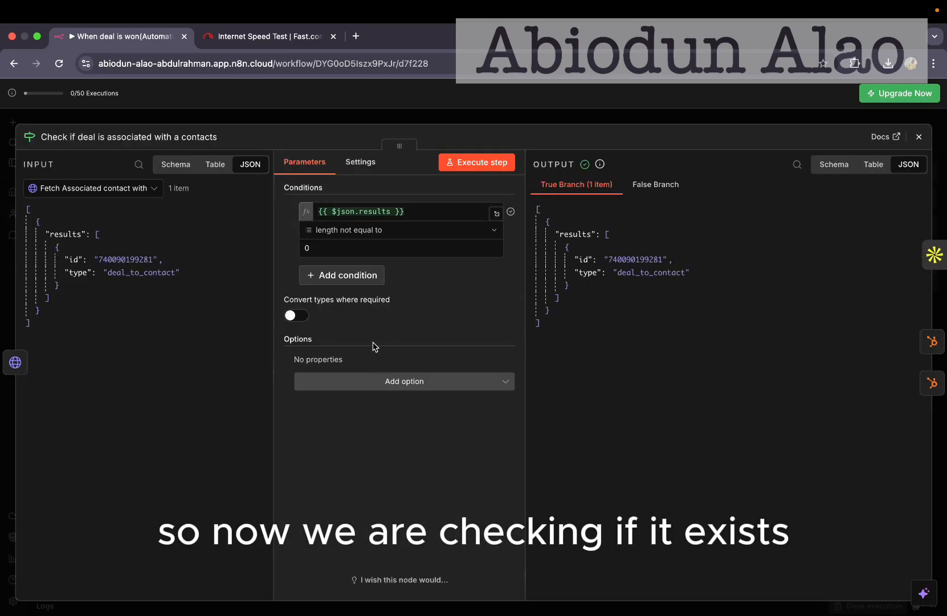
{"action": "left_click", "coordinate": [919, 136]}
{"action": "double_click", "coordinate": [420, 308]}
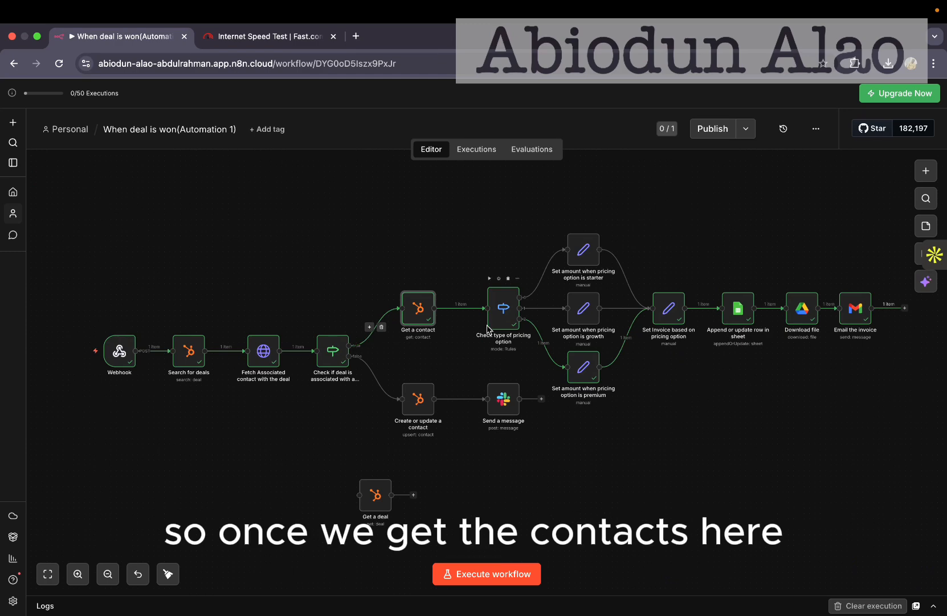
Open the Check type of pricing option node and compare its first rule's pricingOption expression with the deal in HubSpot.
{"action": "double_click", "coordinate": [503, 307]}
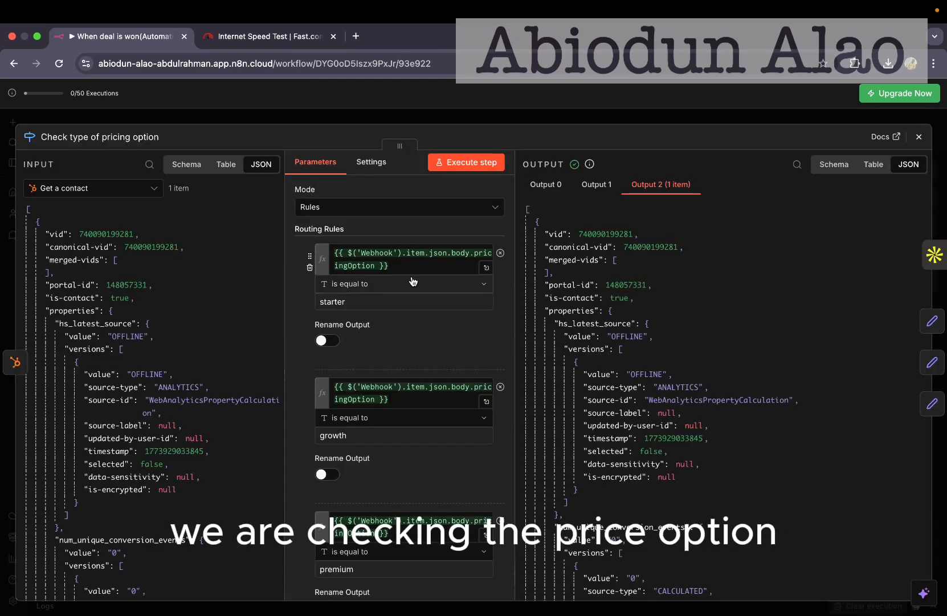
{"action": "left_click", "coordinate": [387, 264]}
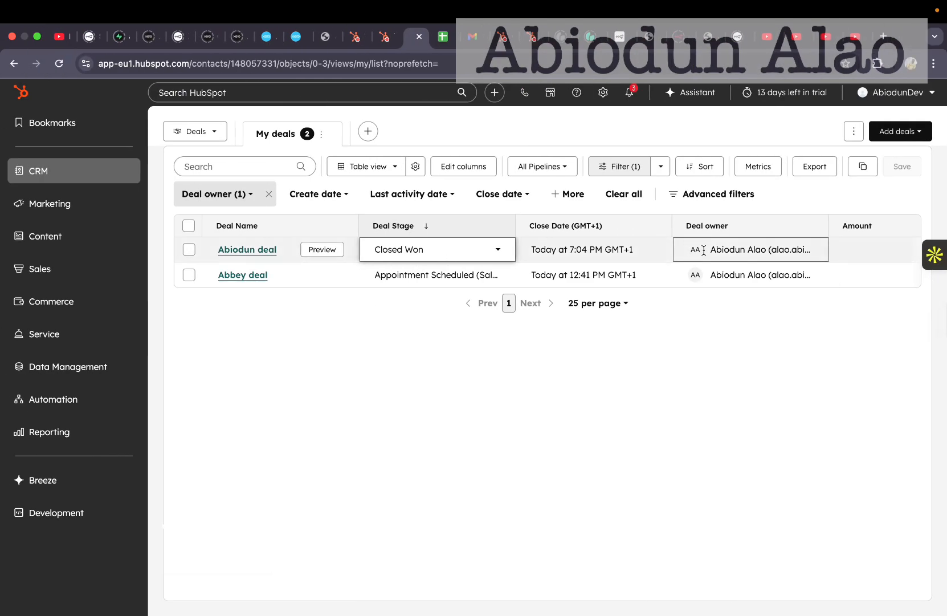
{"action": "scroll", "coordinate": [725, 251], "scroll_direction": "right", "scroll_amount": 5}
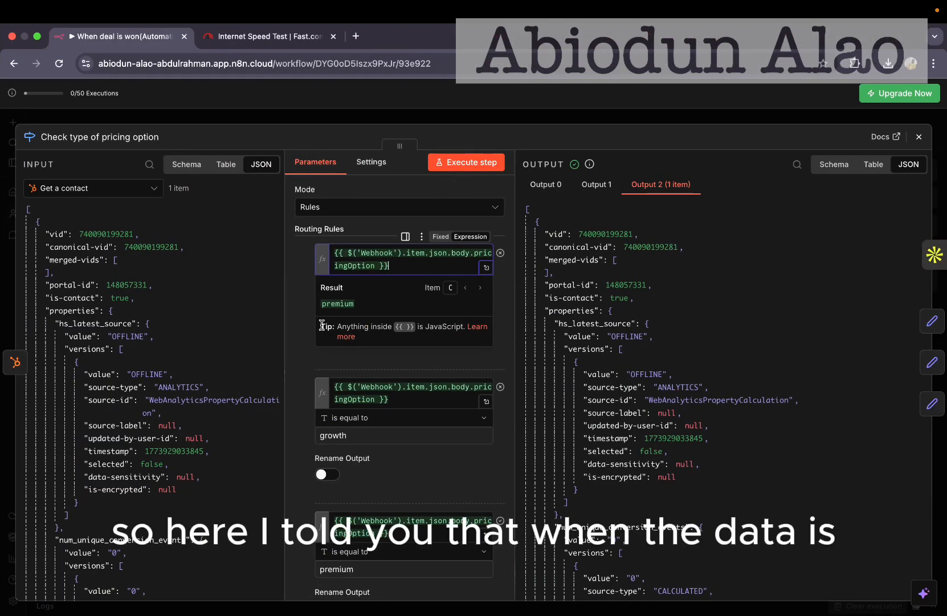
{"action": "left_click", "coordinate": [308, 332]}
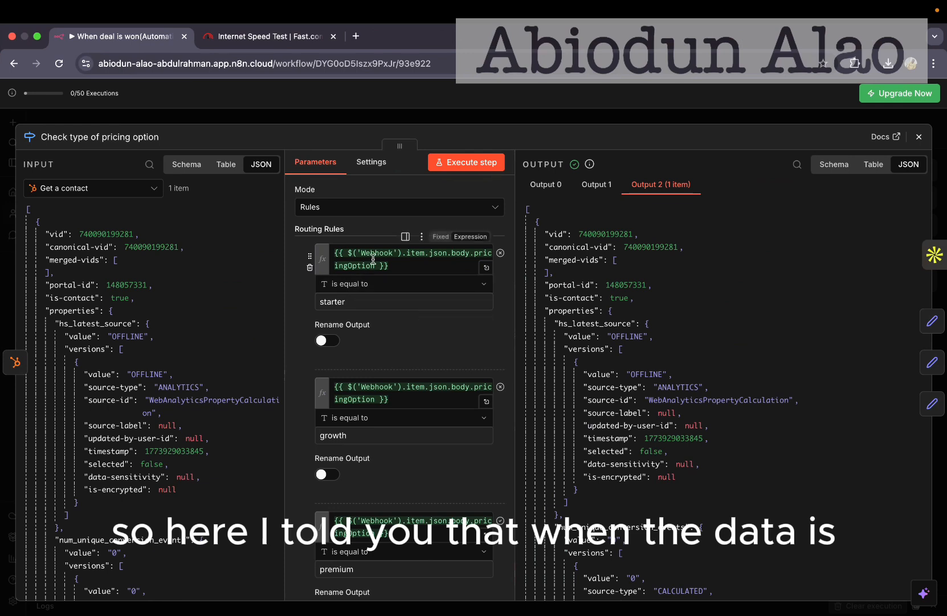
Review the starter, growth and premium routing rules, check which one matches the webhook's pricing option, and close the node.
{"action": "double_click", "coordinate": [318, 302]}
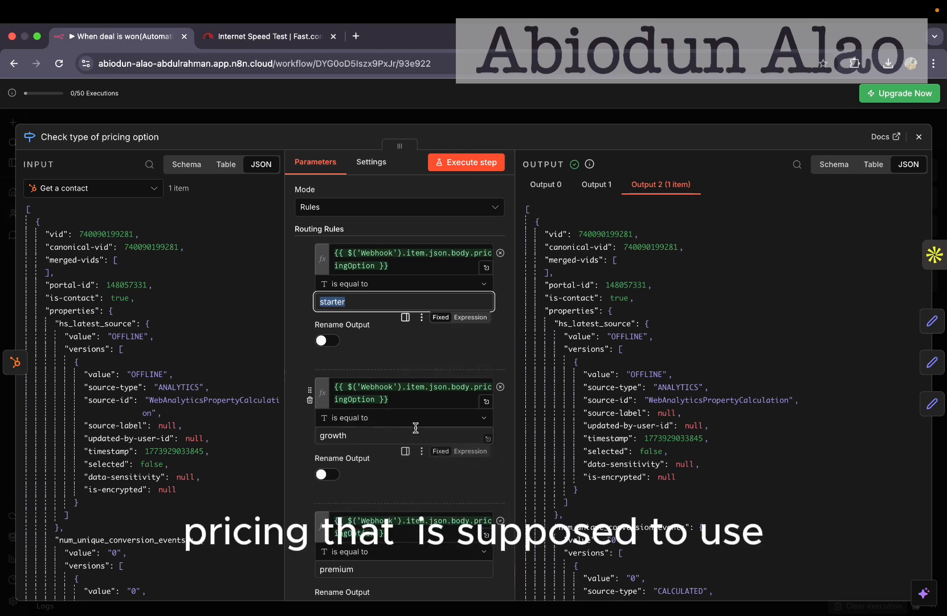
{"action": "left_click", "coordinate": [411, 528]}
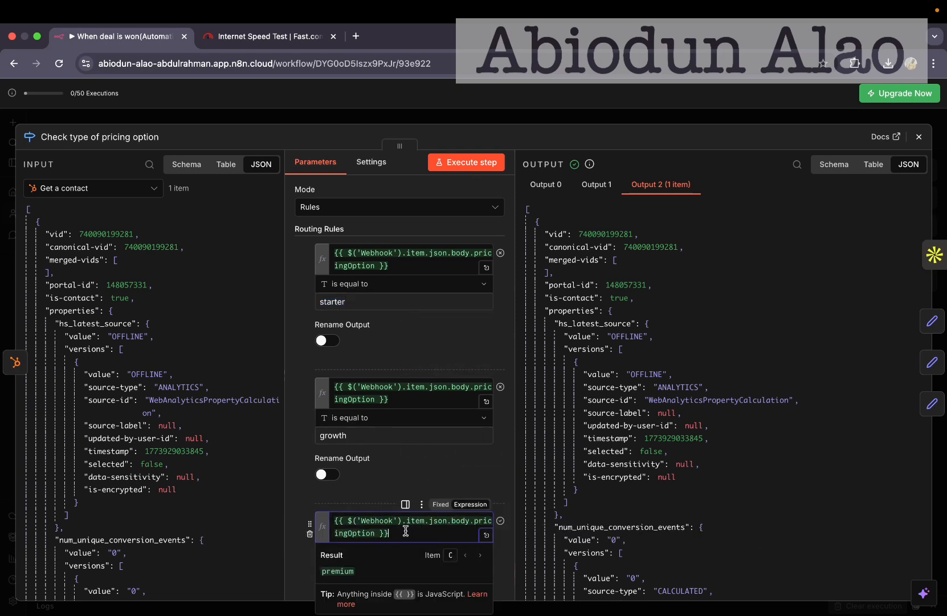
{"action": "scroll", "coordinate": [405, 479], "scroll_direction": "down", "scroll_amount": 3}
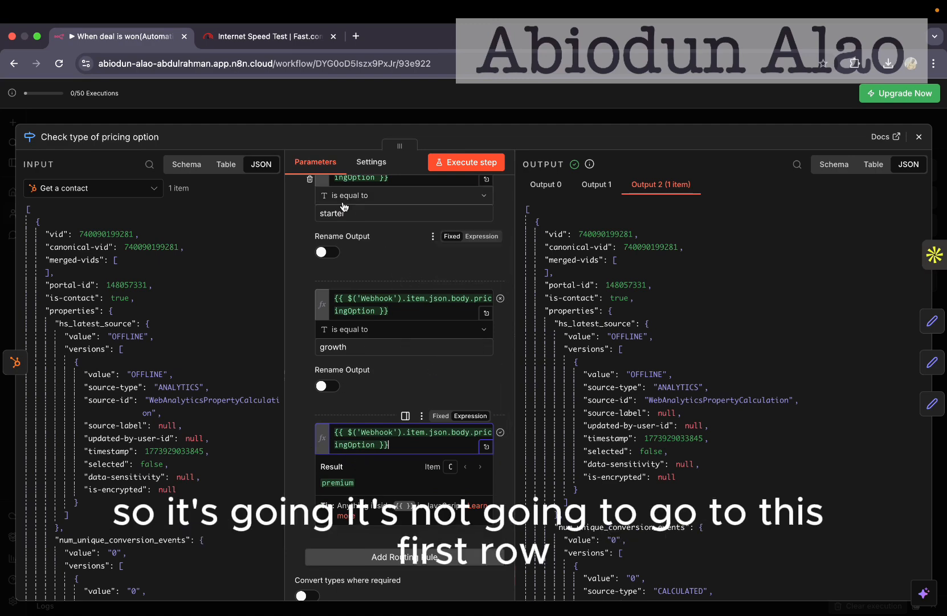
{"action": "scroll", "coordinate": [393, 279], "scroll_direction": "up", "scroll_amount": 3}
{"action": "scroll", "coordinate": [368, 367], "scroll_direction": "down", "scroll_amount": 3}
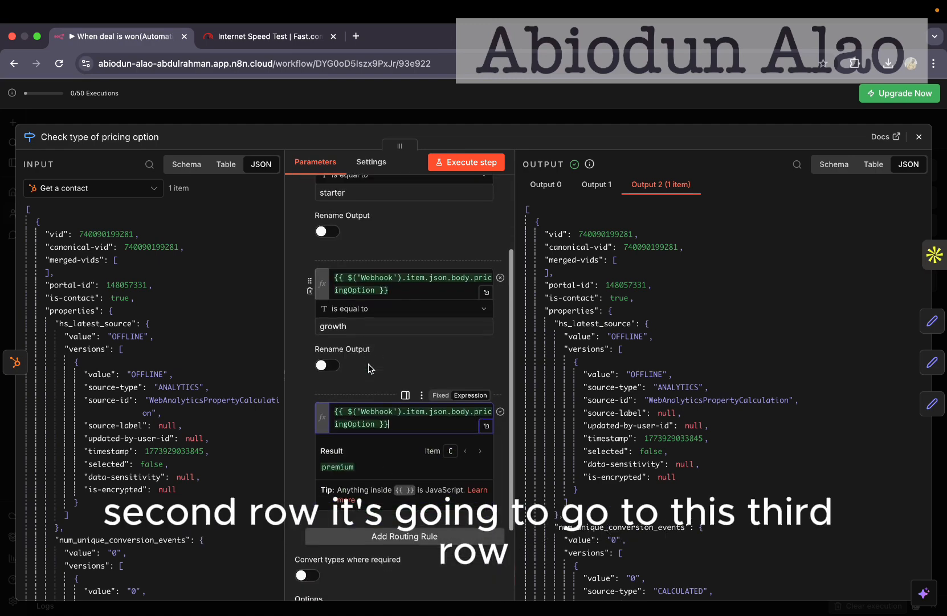
{"action": "left_click", "coordinate": [299, 418]}
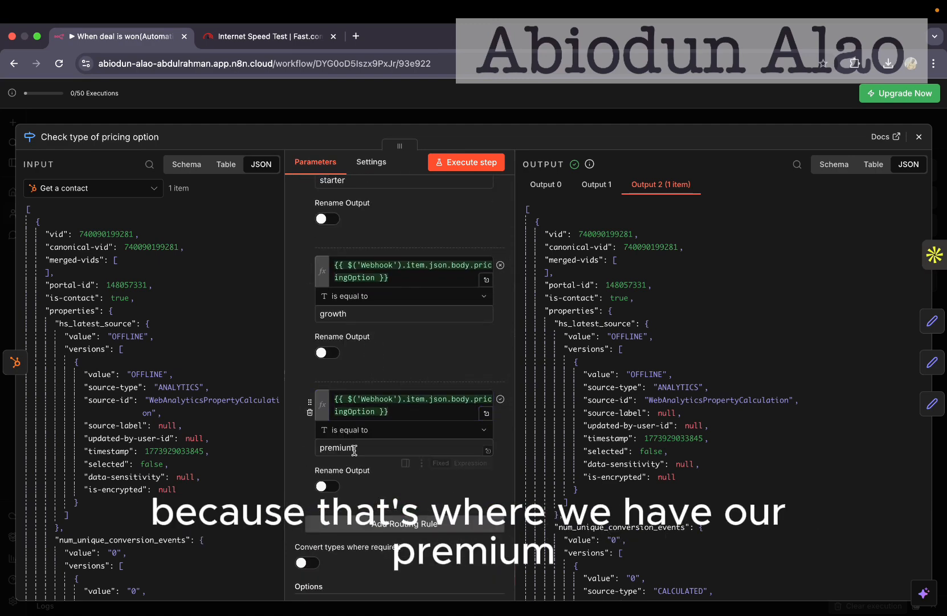
{"action": "left_click", "coordinate": [919, 137]}
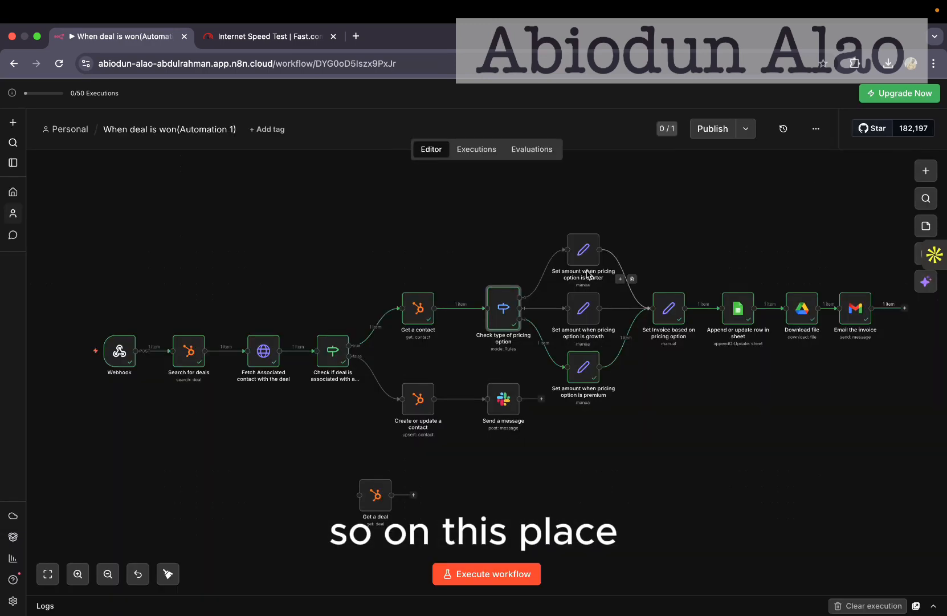
Examine the amount set for the premium option and the invoice fields output by the Set Invoice based on pricing option node.
{"action": "double_click", "coordinate": [584, 369]}
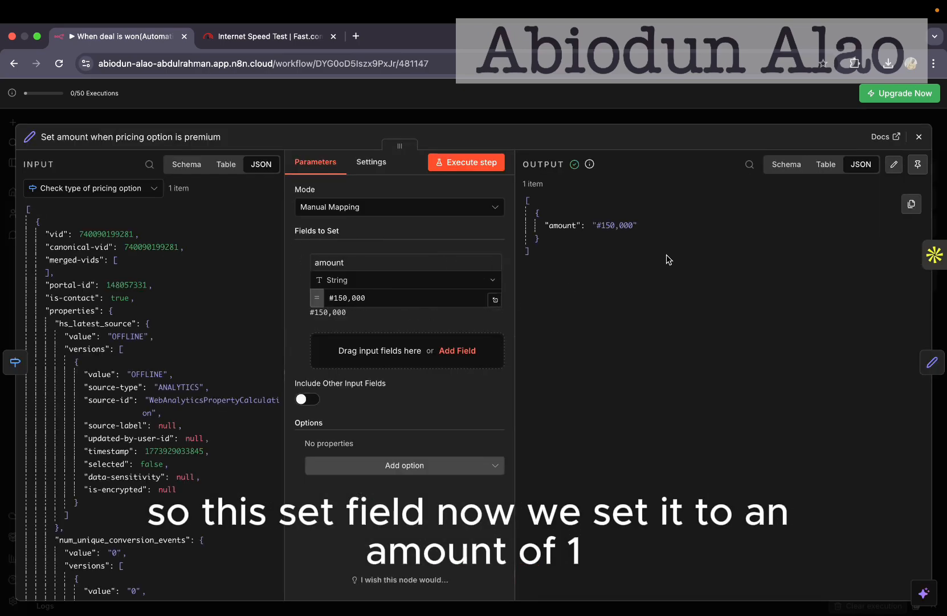
{"action": "left_click", "coordinate": [919, 137]}
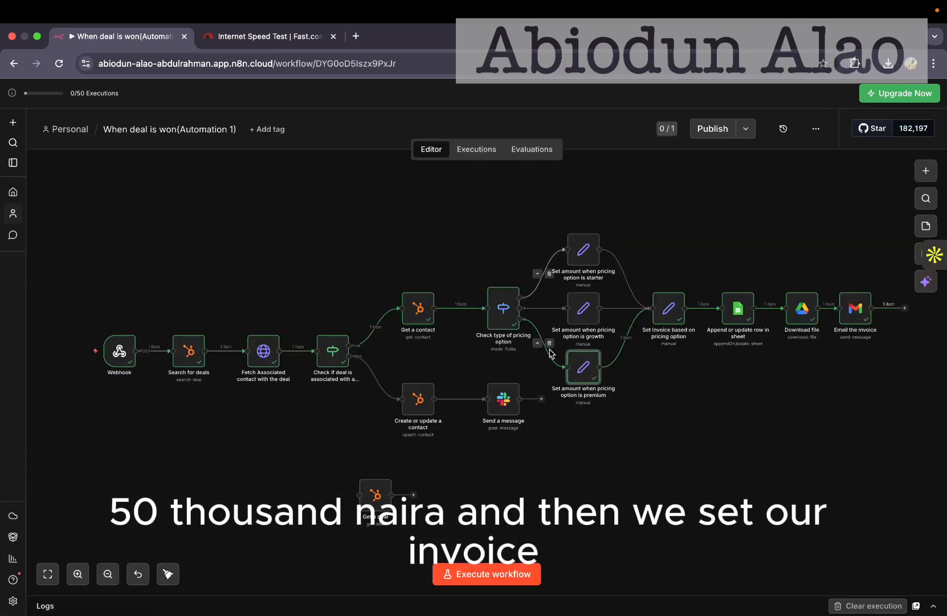
{"action": "double_click", "coordinate": [667, 311]}
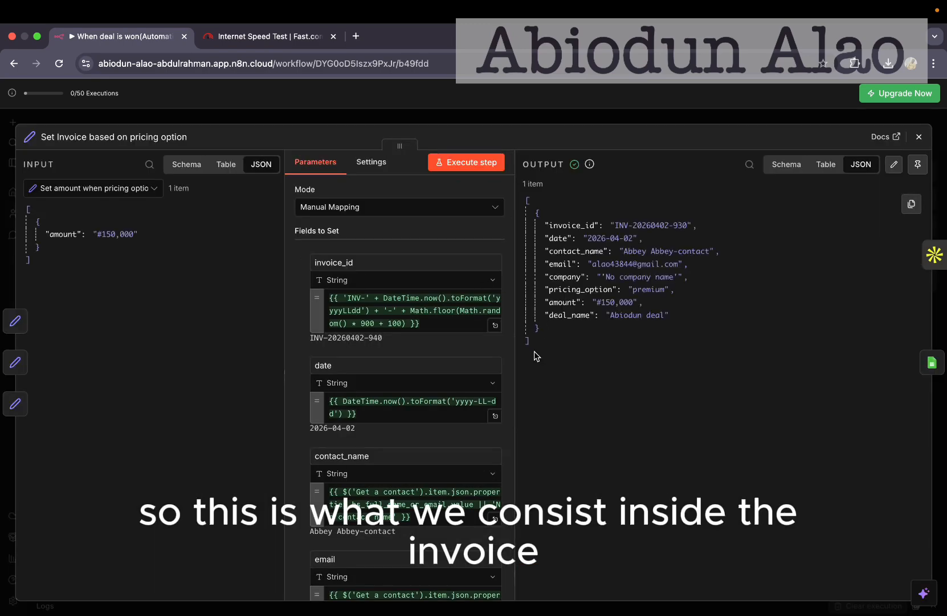
{"action": "left_click_drag", "start_coordinate": [534, 358], "coordinate": [523, 198]}
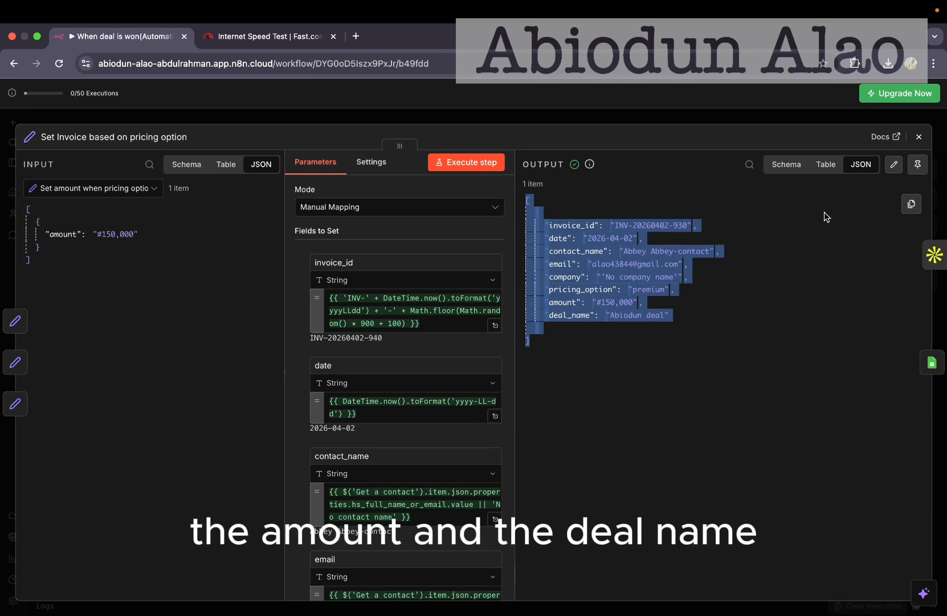
{"action": "left_click", "coordinate": [919, 137]}
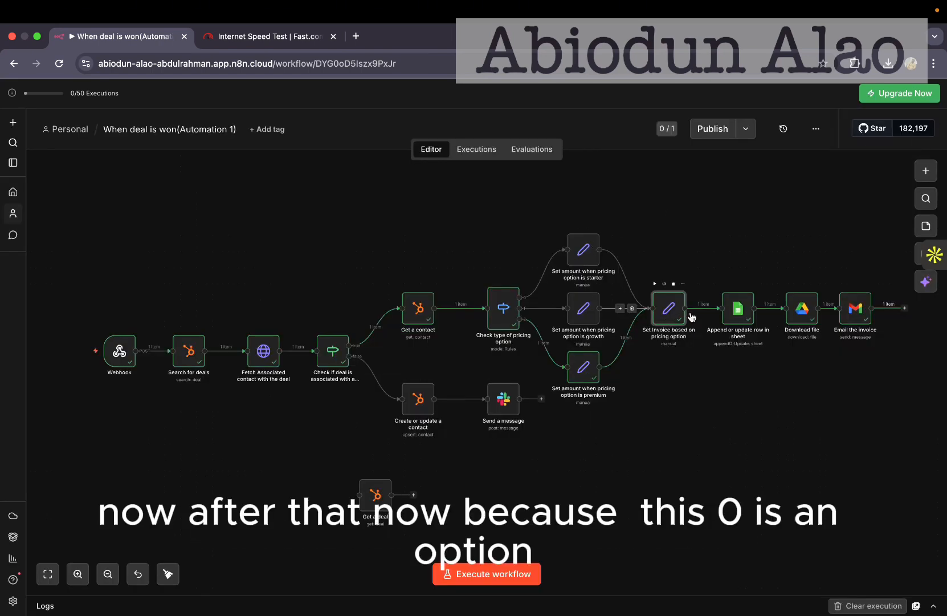
Open the Append or update row in sheet node and review its output and the column mappings down to Deal Name.
{"action": "left_click", "coordinate": [739, 312]}
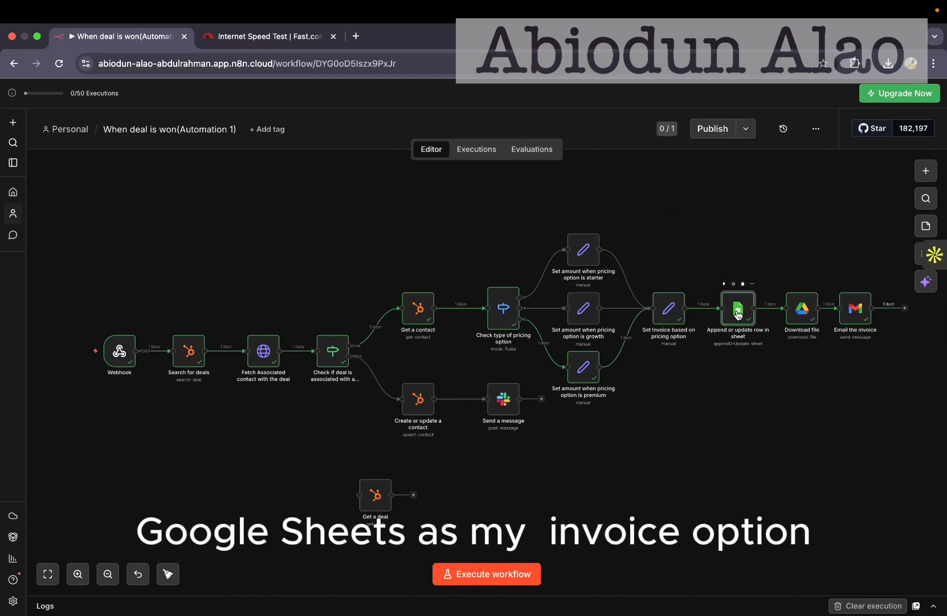
{"action": "double_click", "coordinate": [739, 313]}
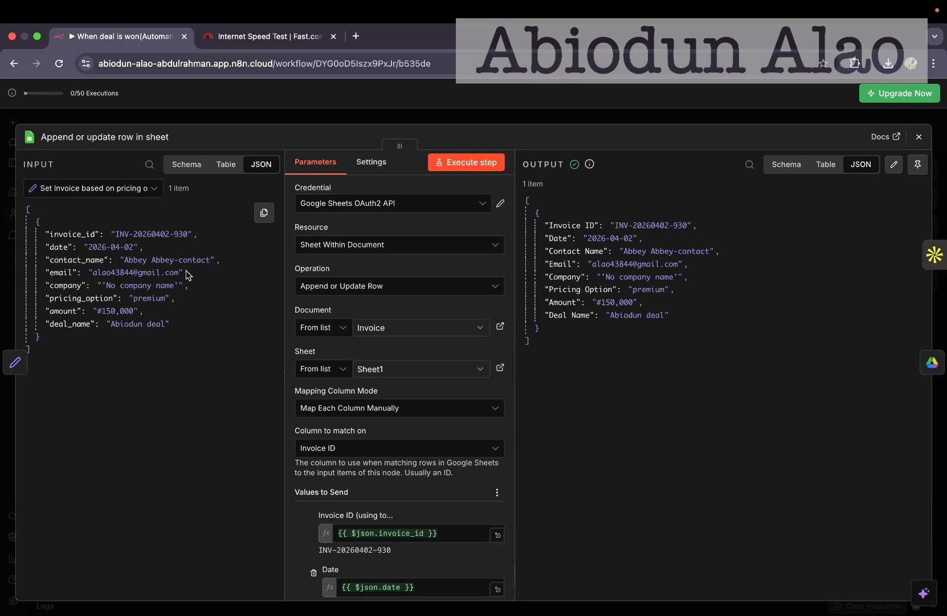
{"action": "left_click_drag", "start_coordinate": [535, 349], "coordinate": [518, 206]}
{"action": "scroll", "coordinate": [387, 448], "scroll_direction": "down", "scroll_amount": 10}
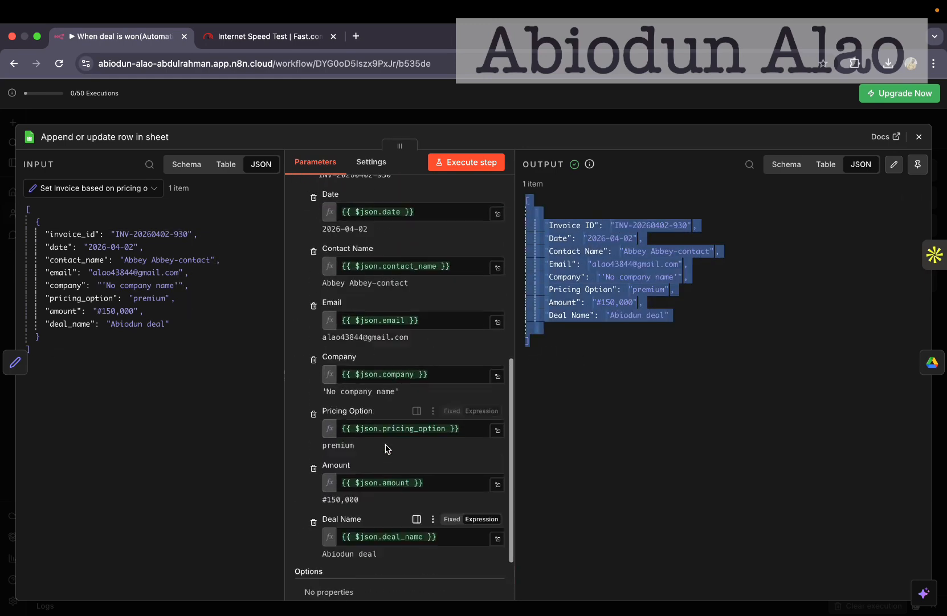
Switch to the Invoice spreadsheet in Google Sheets, reload it to check for the new invoice row, then return to n8n and close the node.
{"action": "scroll", "coordinate": [402, 304], "scroll_direction": "up", "scroll_amount": 10}
{"action": "left_click", "coordinate": [536, 338]}
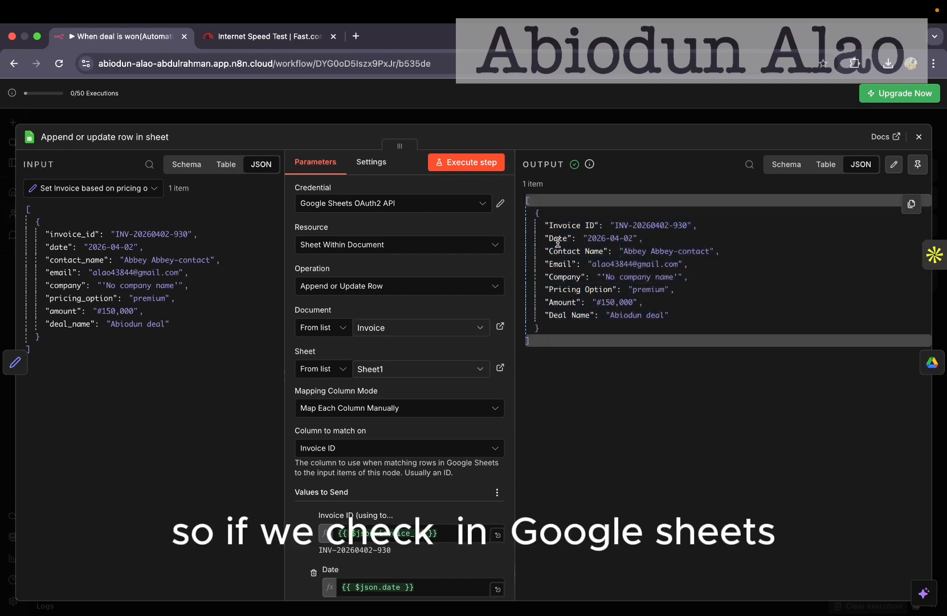
{"action": "key", "text": "ctrl+Left"}
{"action": "left_click", "coordinate": [440, 37]}
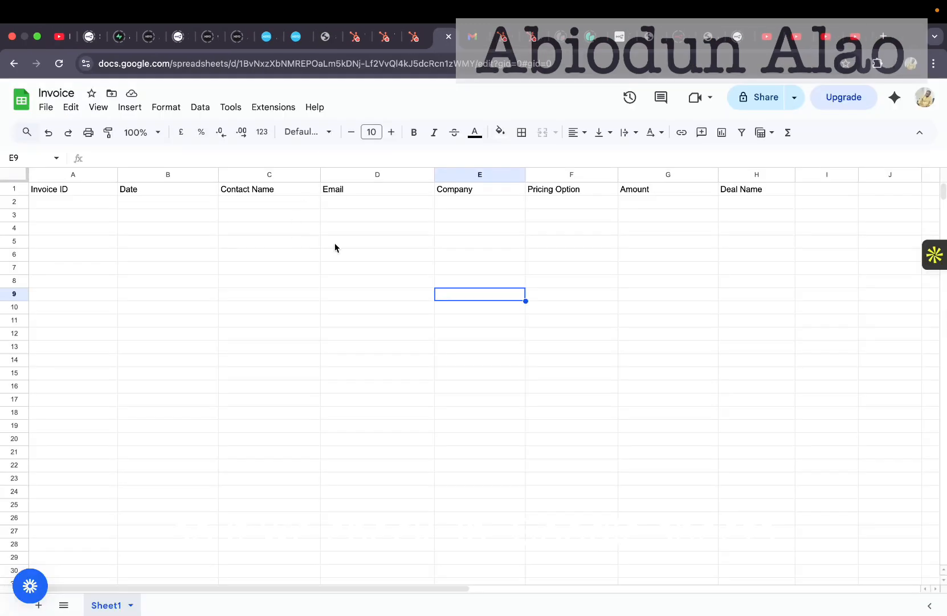
{"action": "key", "text": "super+r"}
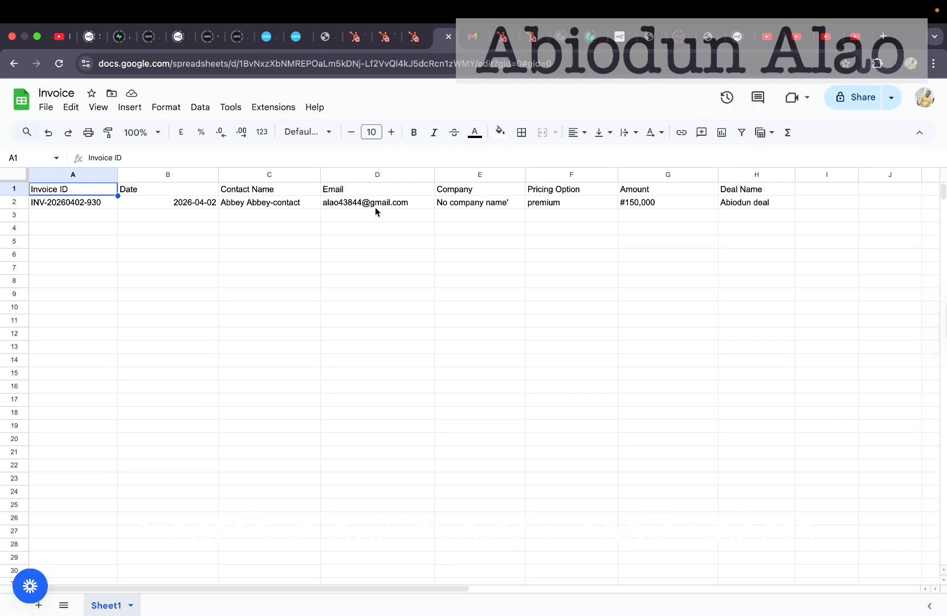
{"action": "key", "text": "ctrl+Right"}
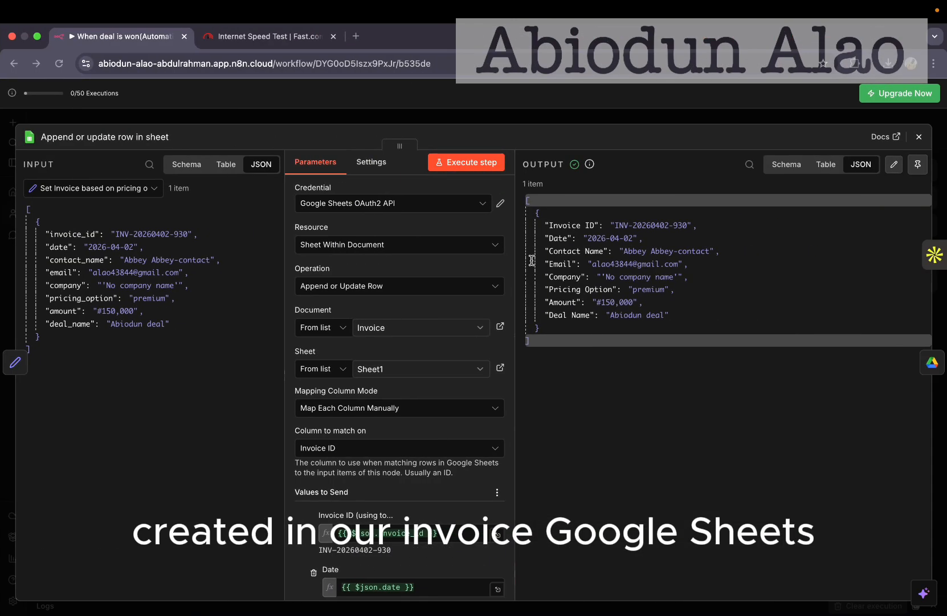
{"action": "left_click", "coordinate": [919, 137]}
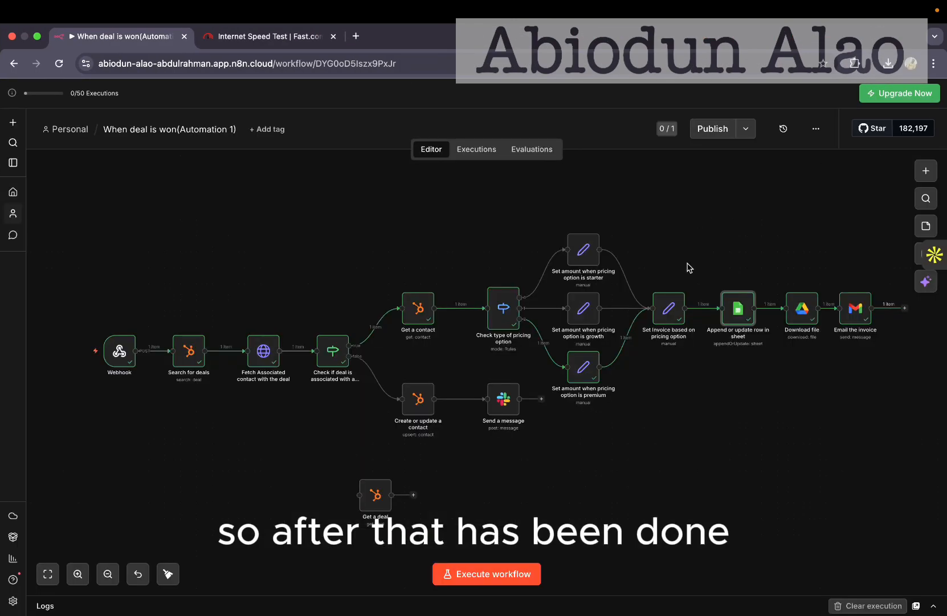
Review the Download file node's settings and binary output, close it, and open the Email the invoice node to examine its message and attachment settings.
{"action": "double_click", "coordinate": [801, 308]}
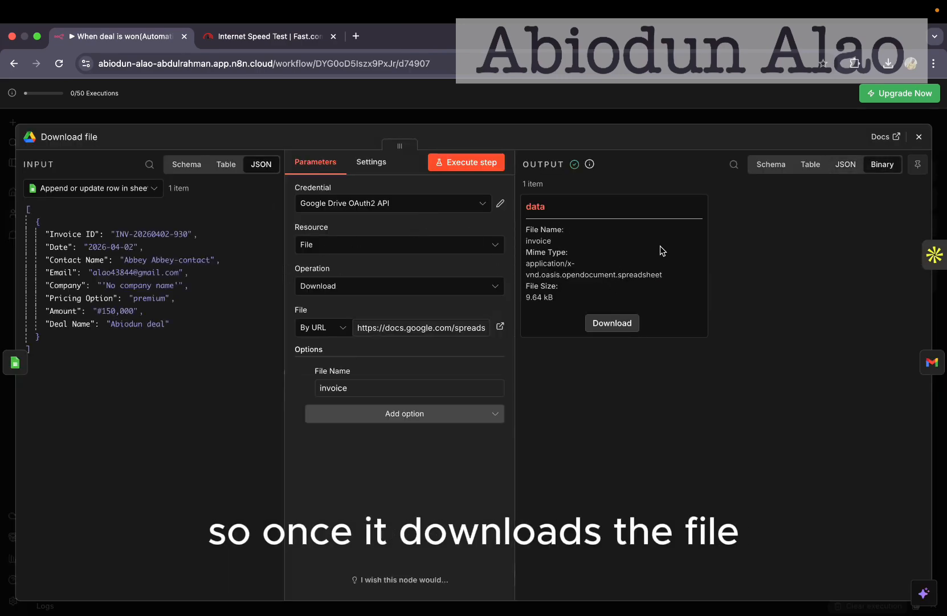
{"action": "left_click", "coordinate": [919, 137]}
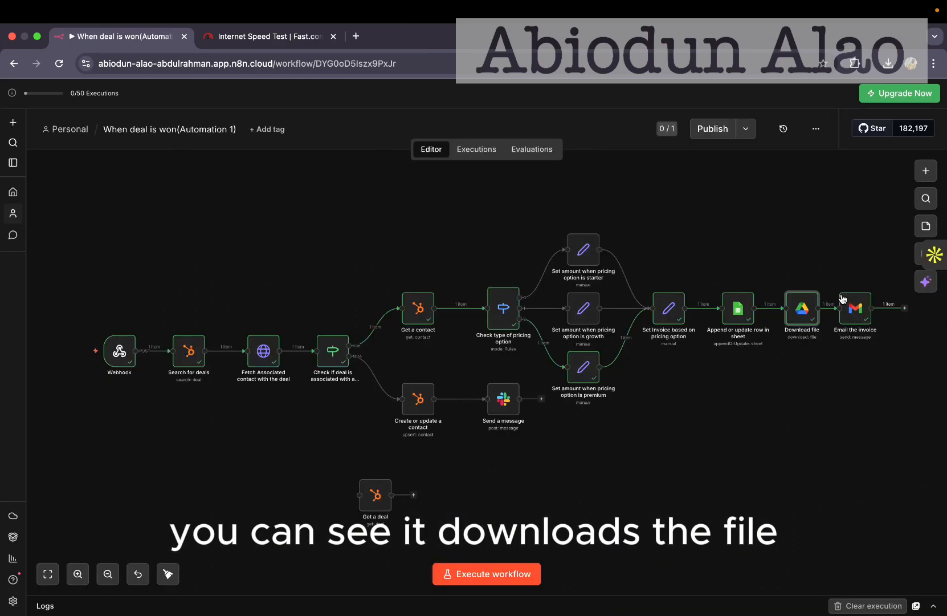
{"action": "double_click", "coordinate": [853, 310]}
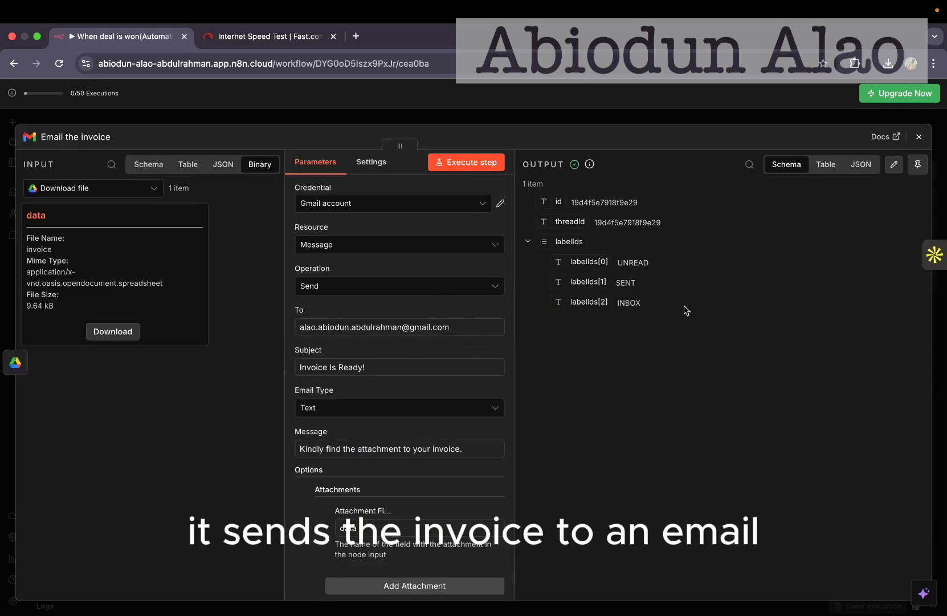
{"action": "key", "text": "ctrl+Left"}
{"action": "key", "text": "ctrl+Left"}
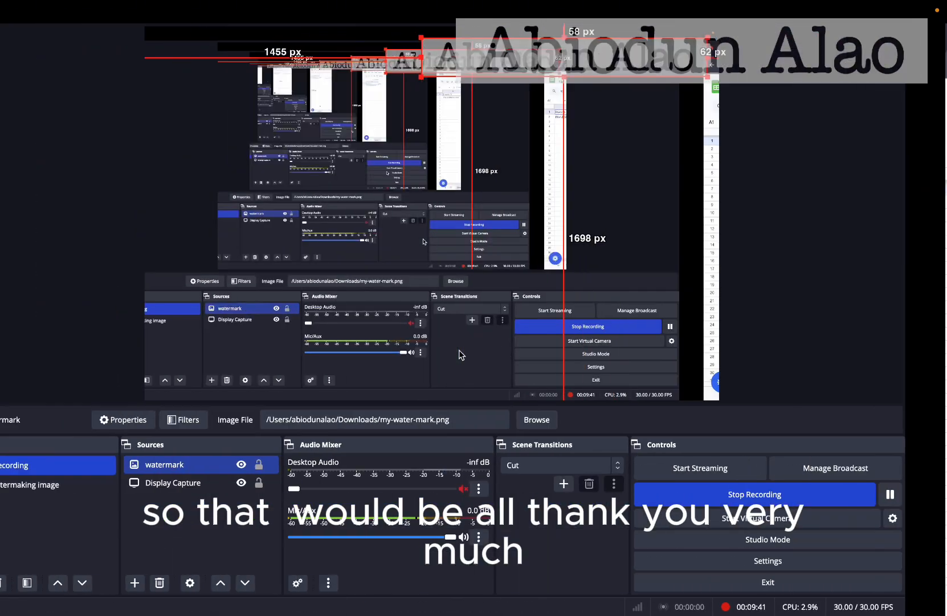